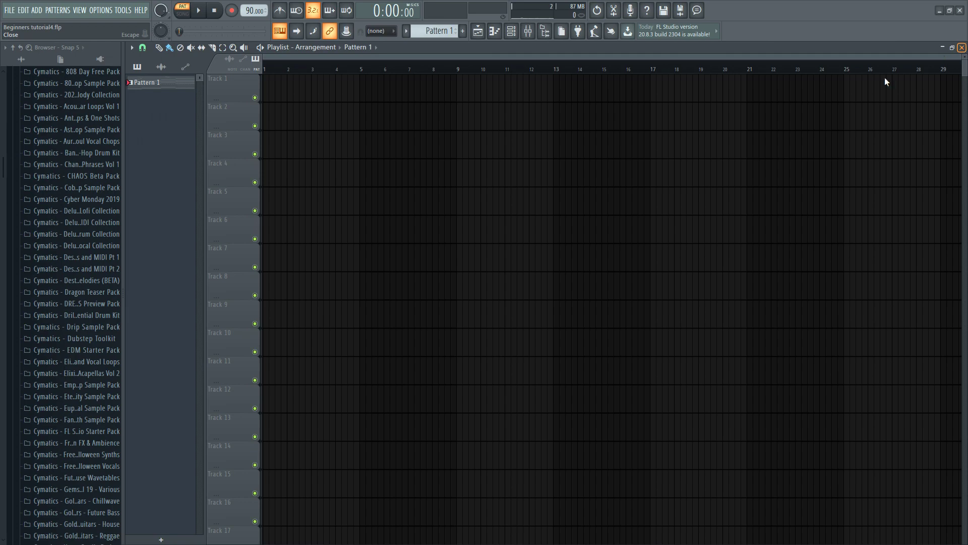
Switch from the playlist to the channel rack and remove the Fruity Limiter from the Master mixer track
left_click(962, 47)
key("F6")
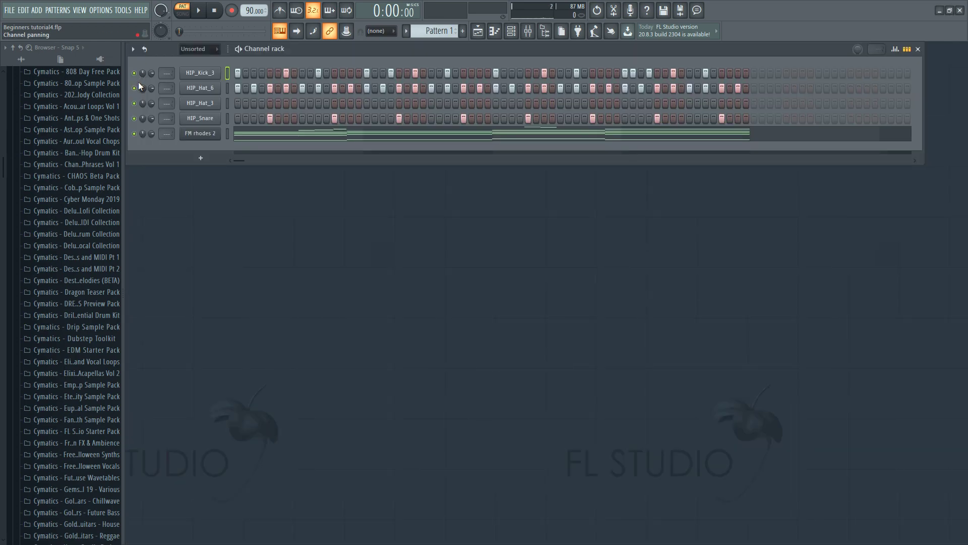
left_click(530, 31)
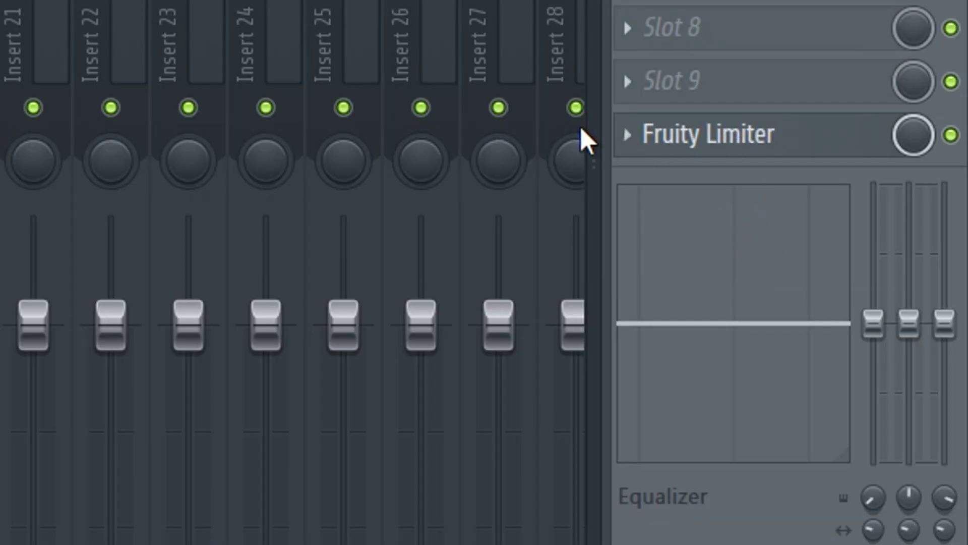
left_click(863, 231)
left_click(665, 218)
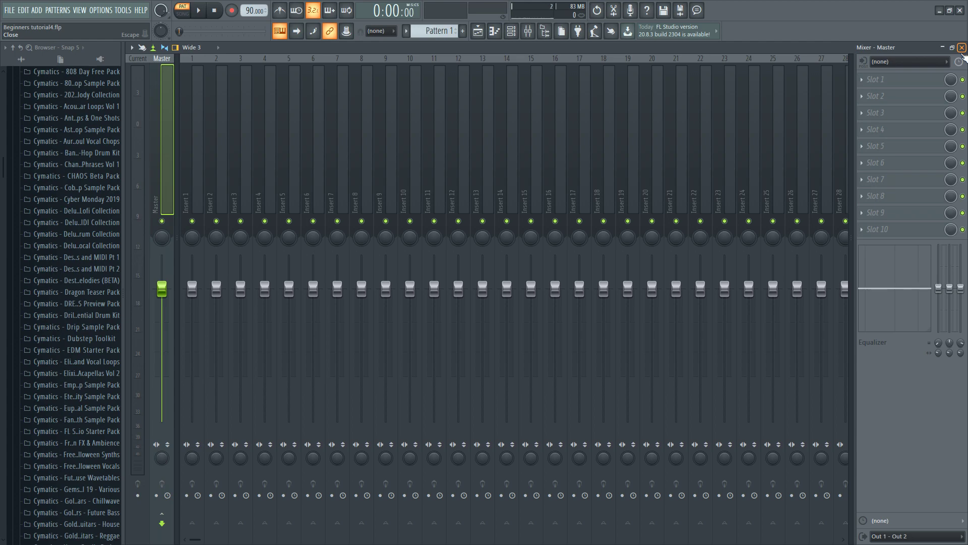
left_click(962, 48)
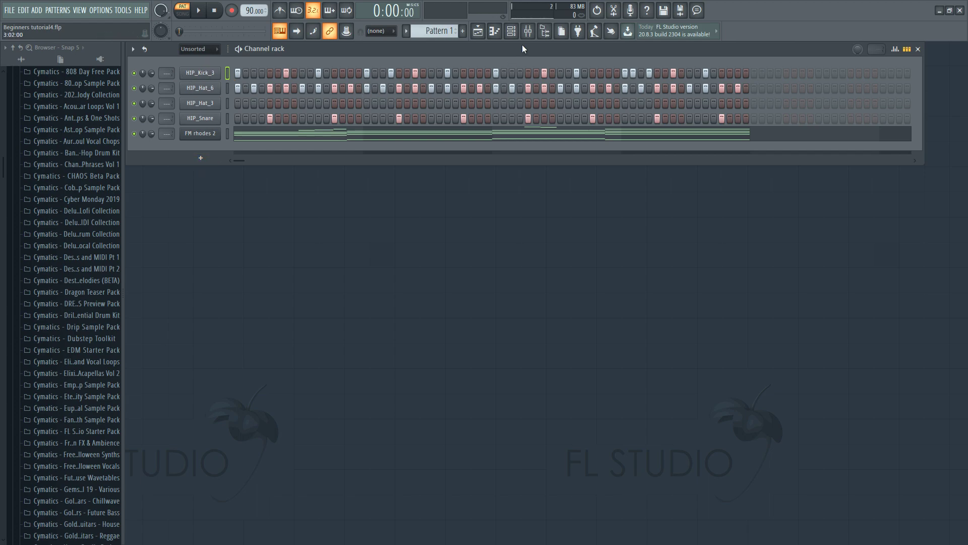
Reopen the mixer as a floating window and place it below the channel rack
left_click(528, 32)
left_click(952, 48)
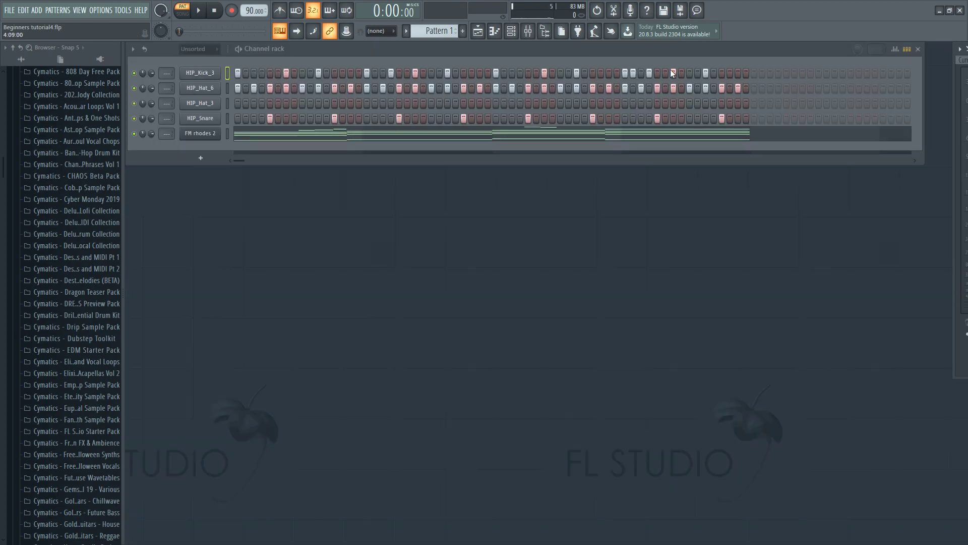
left_click_drag(411, 177, 440, 189)
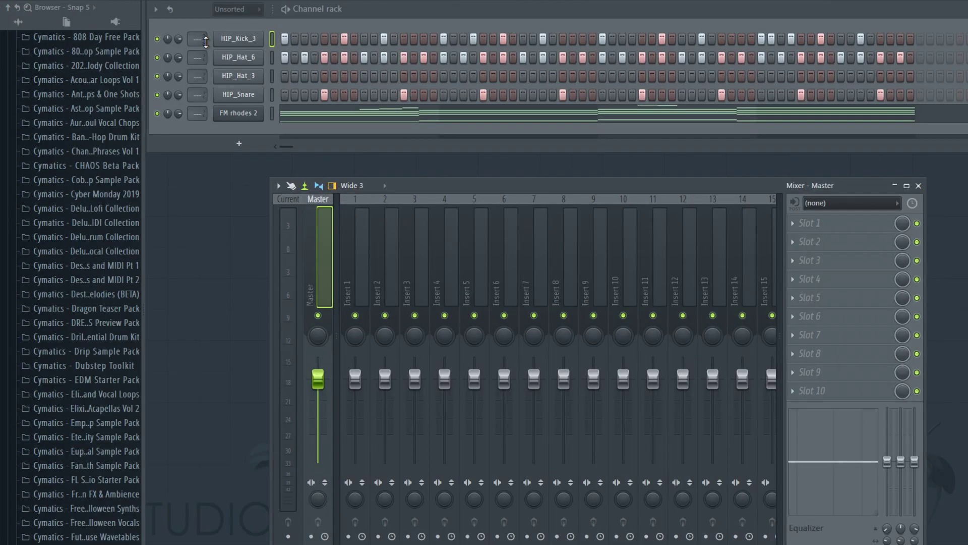
Route HIP_Kick_3 to mixer track 1 from the channel rack, then return its routing to Master
scroll(198, 40, "up", 1)
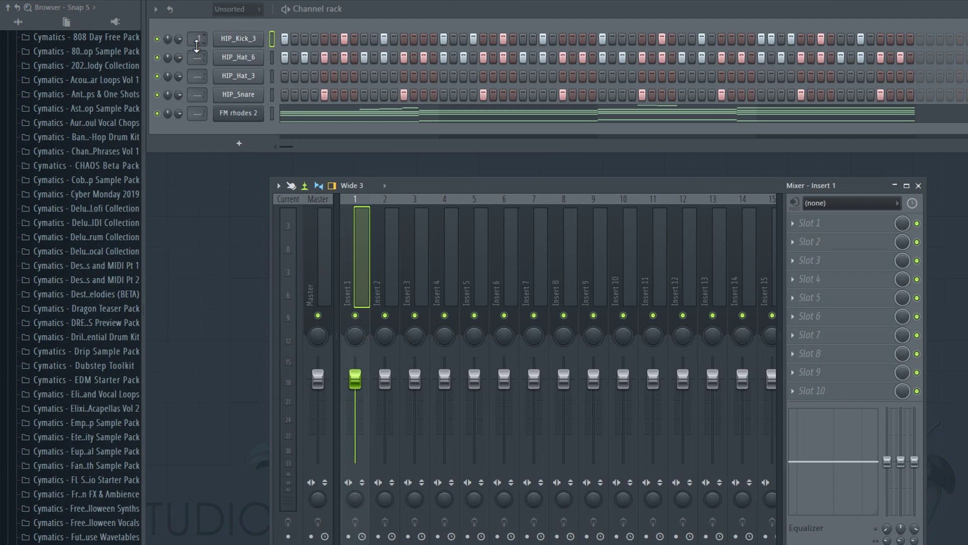
scroll(197, 41, "down", 1)
scroll(197, 41, "up", 1)
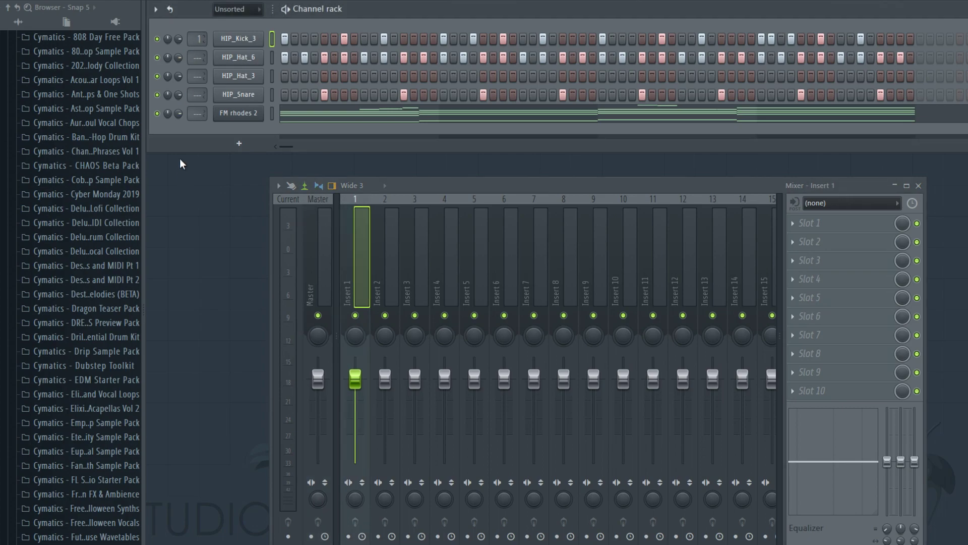
scroll(200, 39, "down", 1)
In the HIP_Kick_3 channel settings, set the target mixer track to 1 and back to Master, then close the settings
left_click(237, 39)
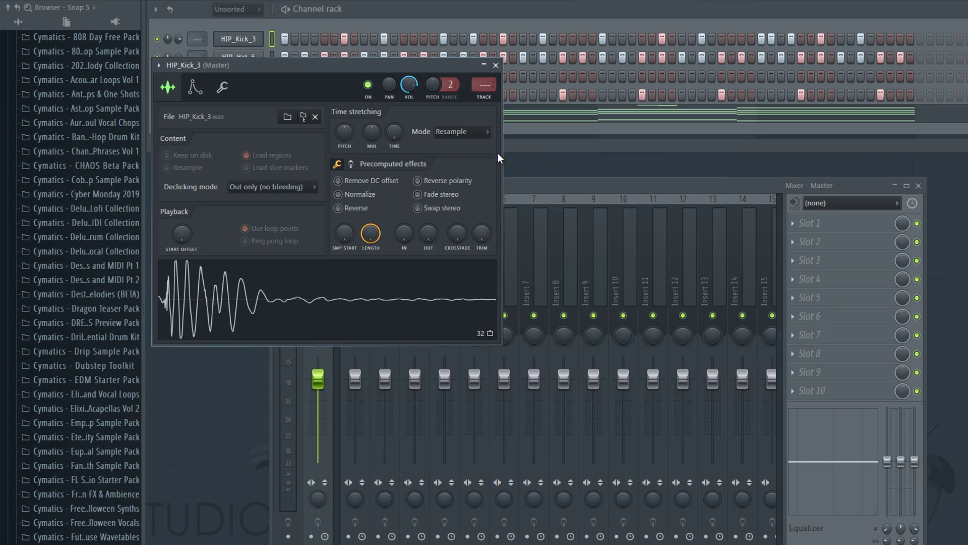
left_click_drag(443, 65, 932, 69)
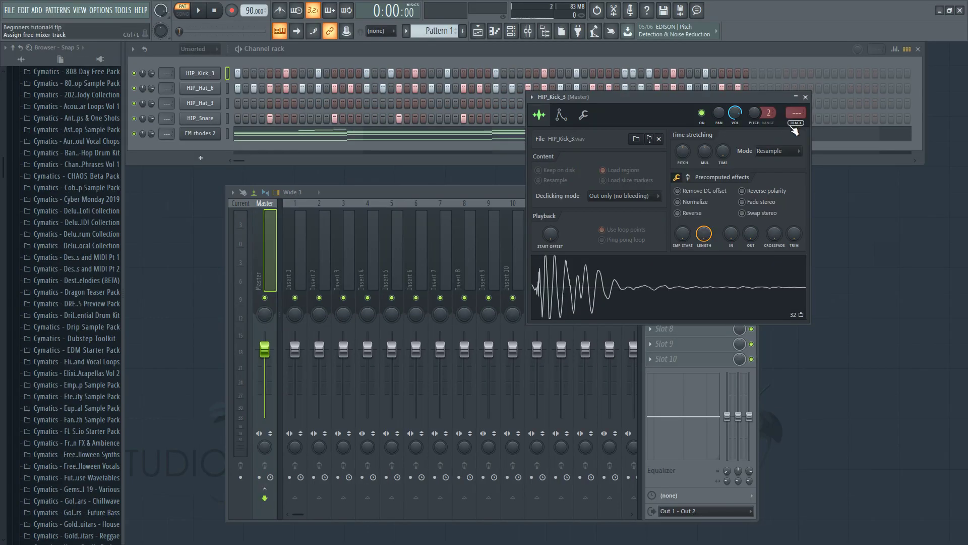
left_click_drag(776, 97, 816, 98)
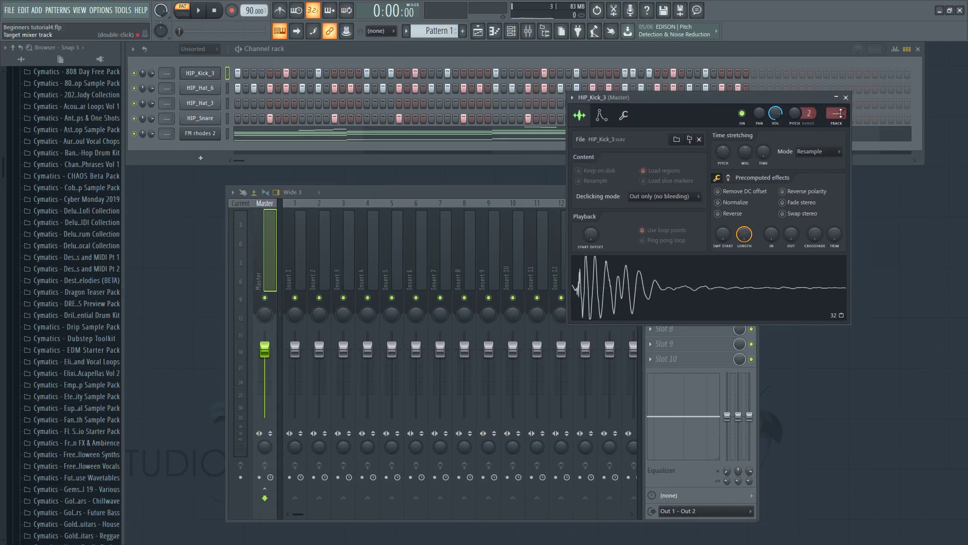
scroll(835, 117, "up", 1)
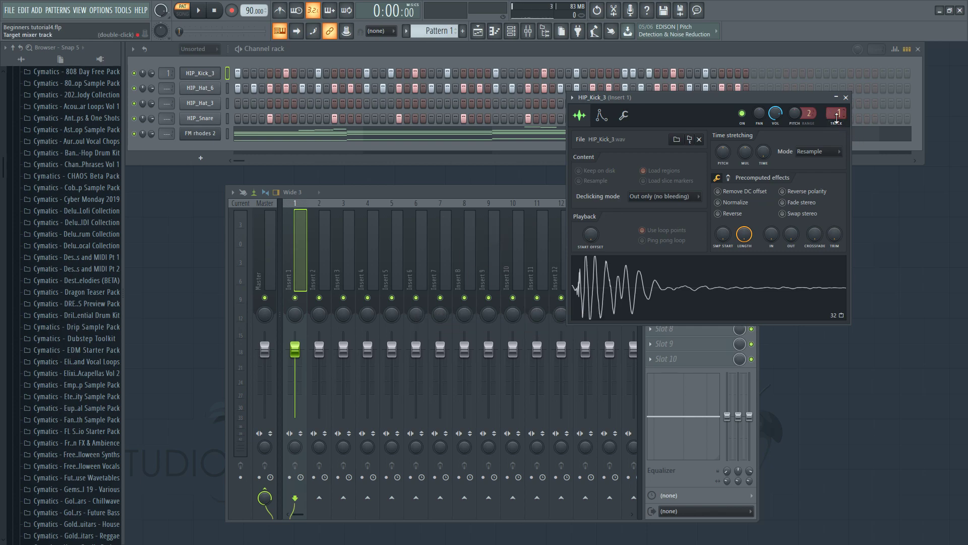
scroll(836, 119, "down", 1)
left_click(846, 98)
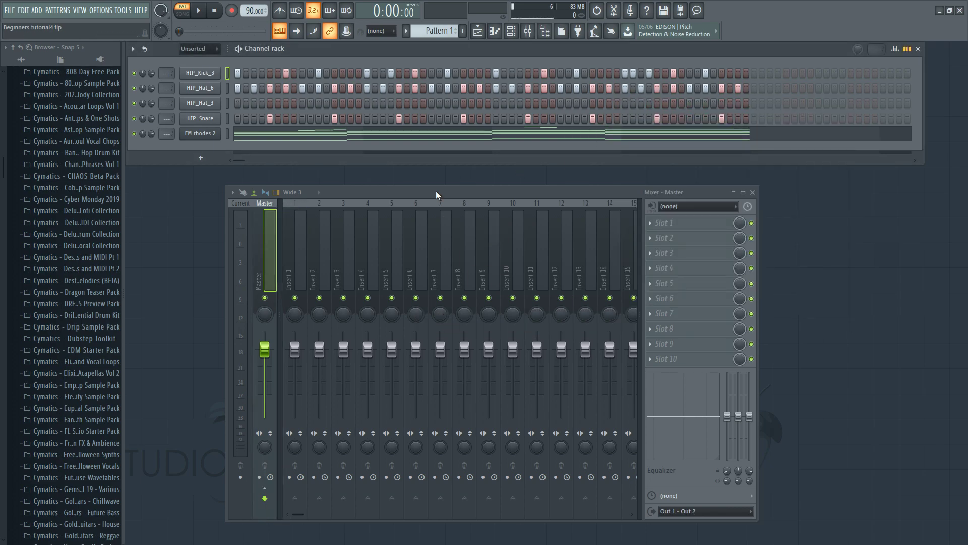
Link HIP_Kick_3 to mixer track 1 from its channel settings, then reset that mixer track to default
left_click(210, 76)
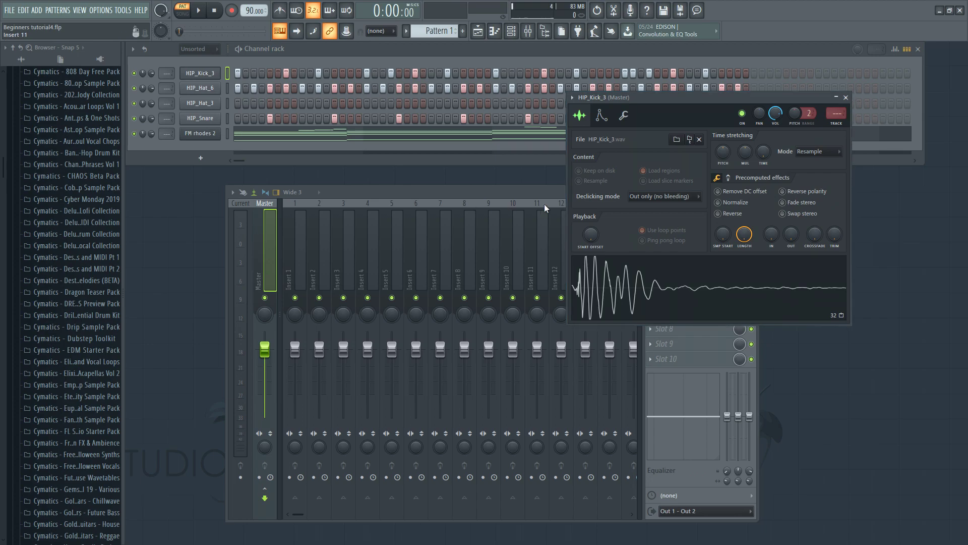
key("ctrl+l")
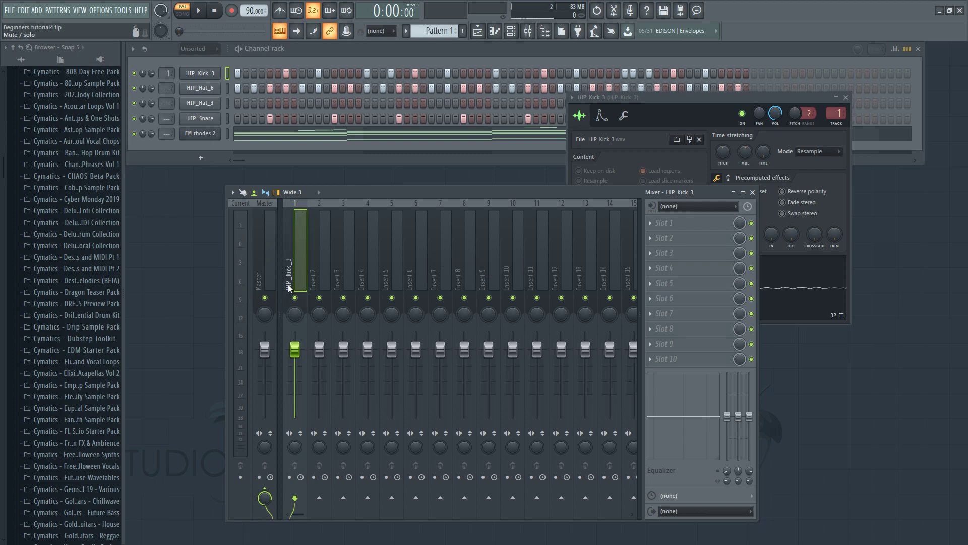
right_click(291, 242)
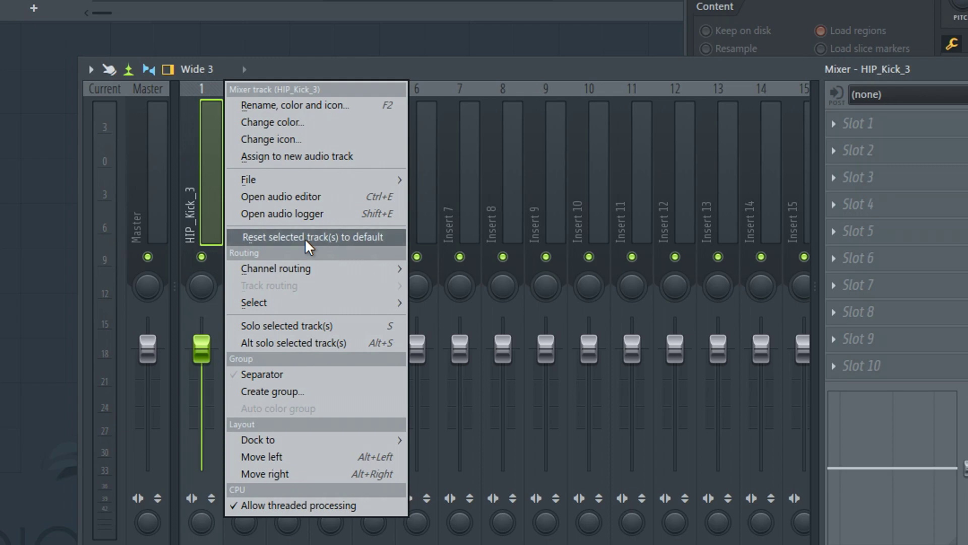
left_click(327, 237)
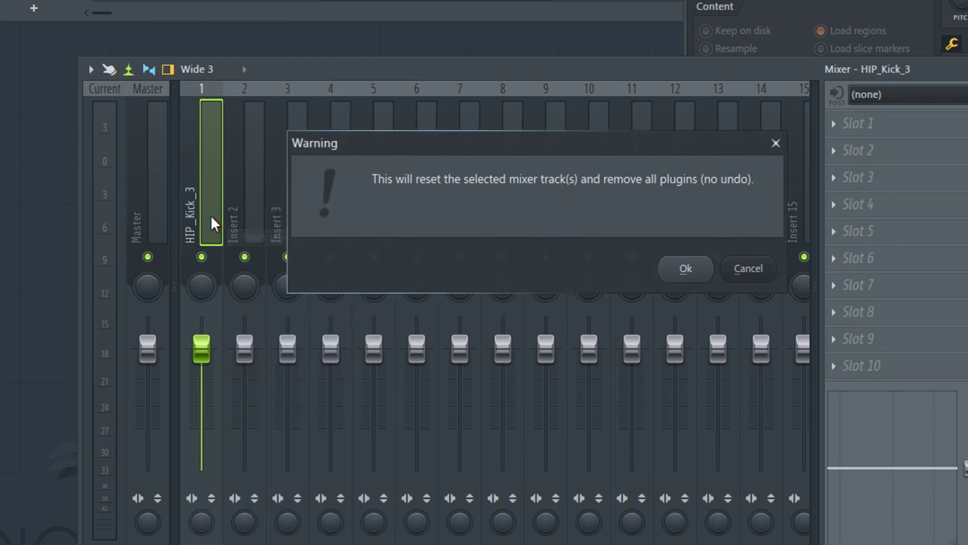
left_click(684, 269)
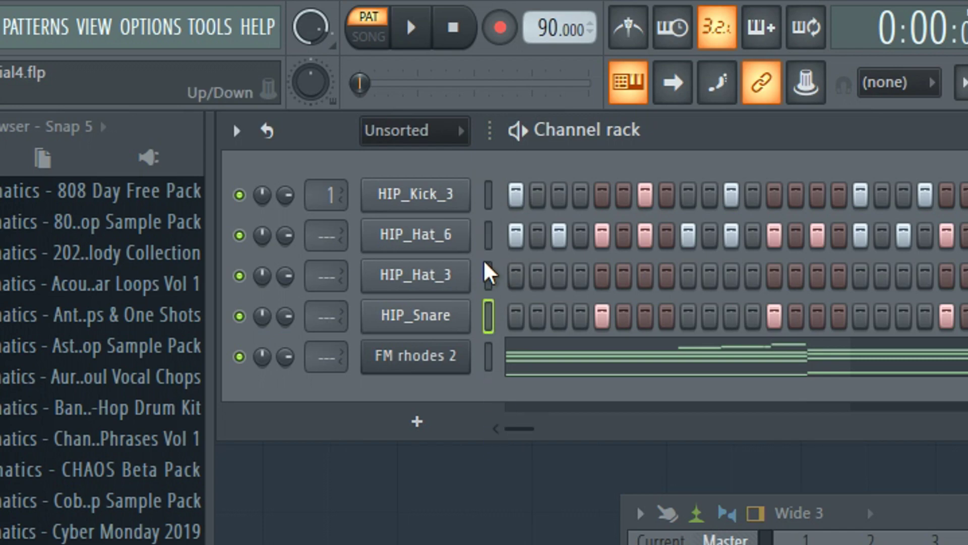
Select all five channels and link them to consecutive mixer tracks starting at Insert 1
left_click(488, 275)
key("ctrl+a")
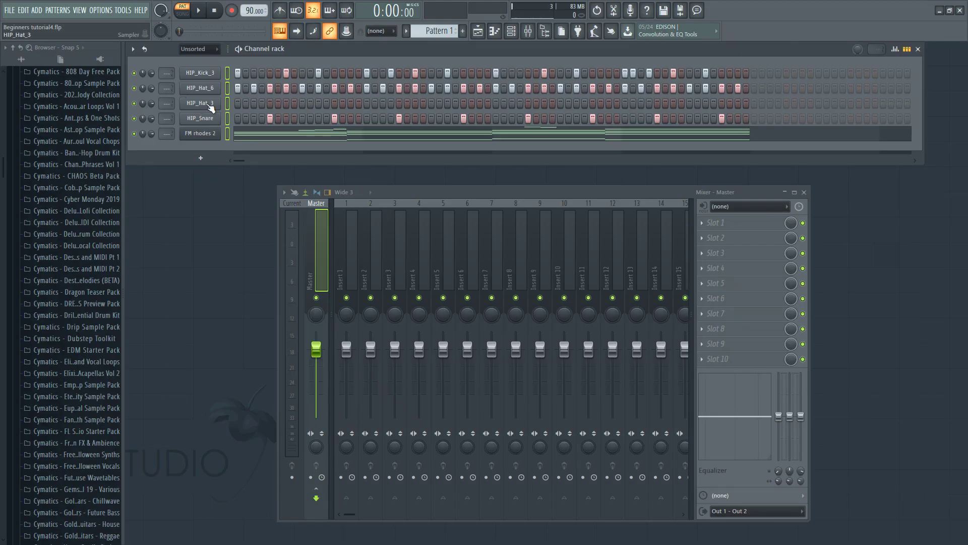
double_click(227, 73)
left_click(345, 233)
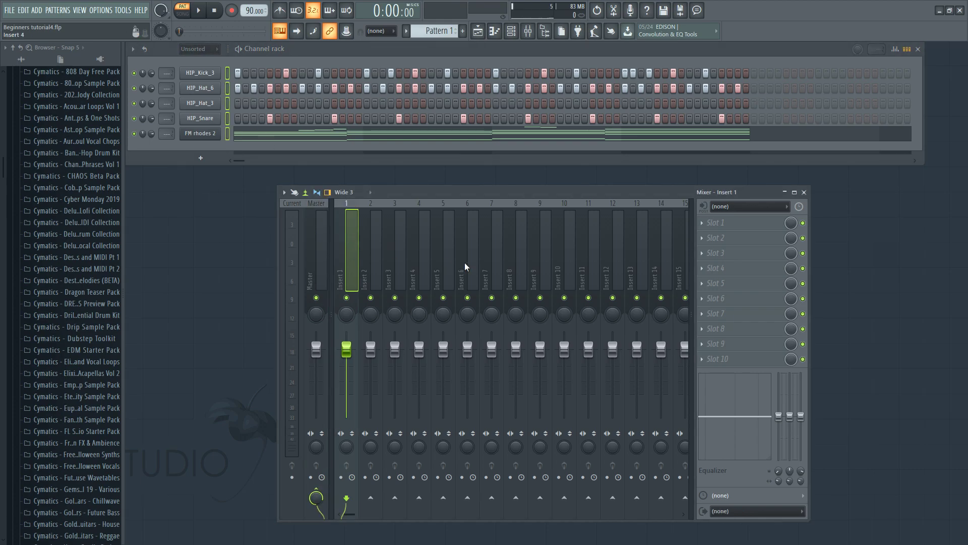
left_click(519, 267)
left_click(362, 241)
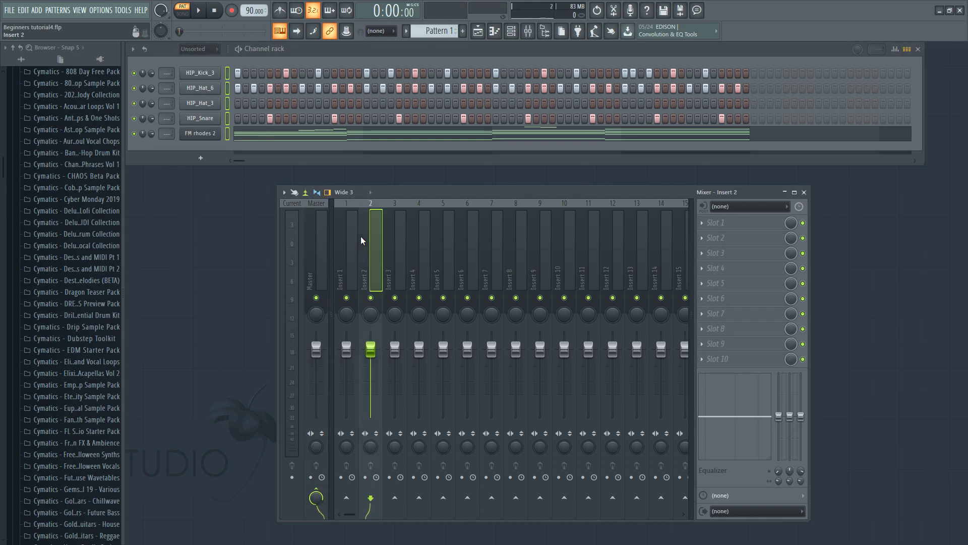
left_click(580, 239)
left_click(346, 249)
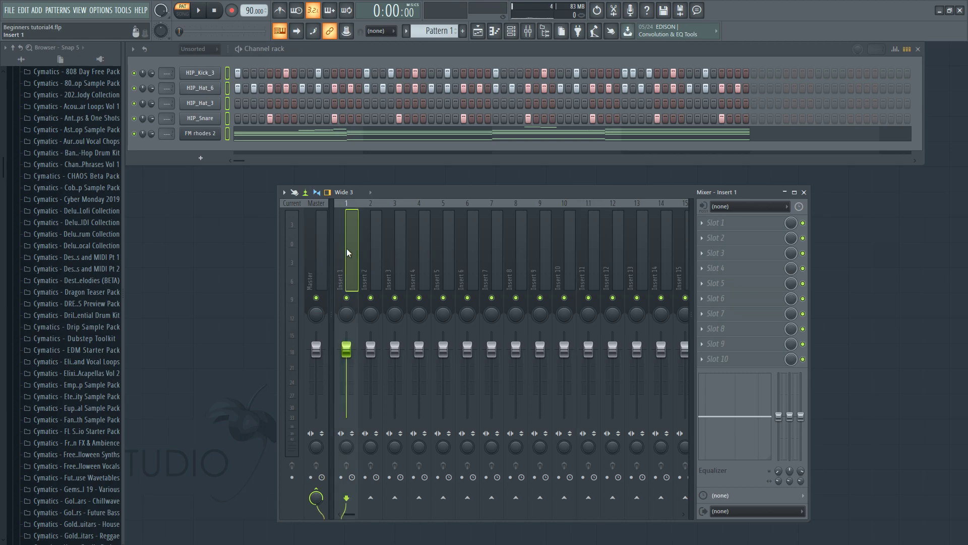
left_click_drag(498, 192, 463, 173)
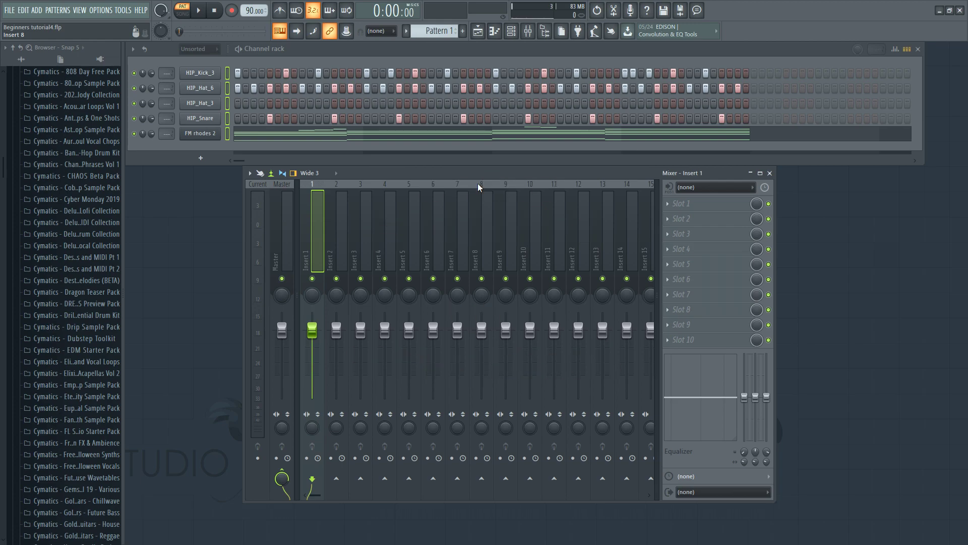
key("ctrl+shift+l")
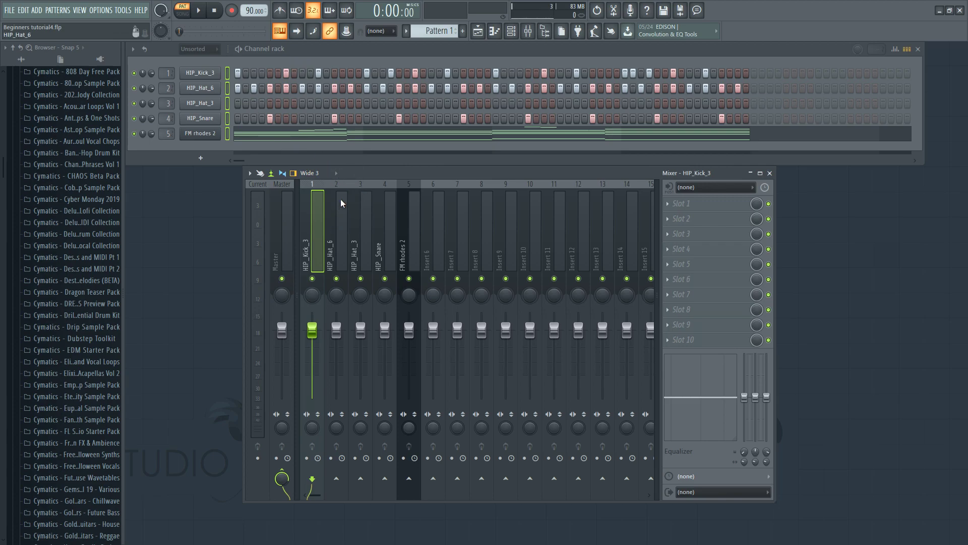
Review the linked channel tracks in the mixer and close it to return to the channel rack
left_click_drag(625, 177, 629, 186)
left_click(774, 182)
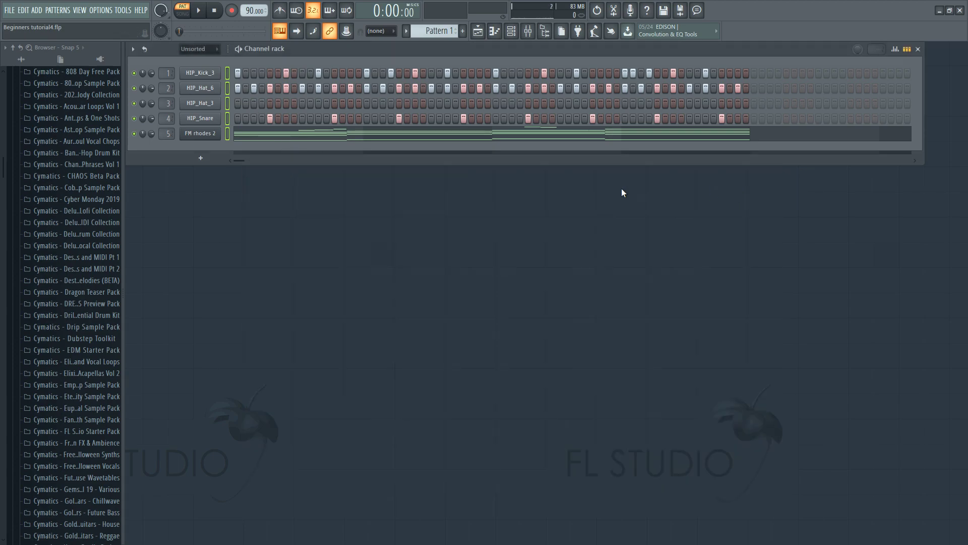
left_click(529, 33)
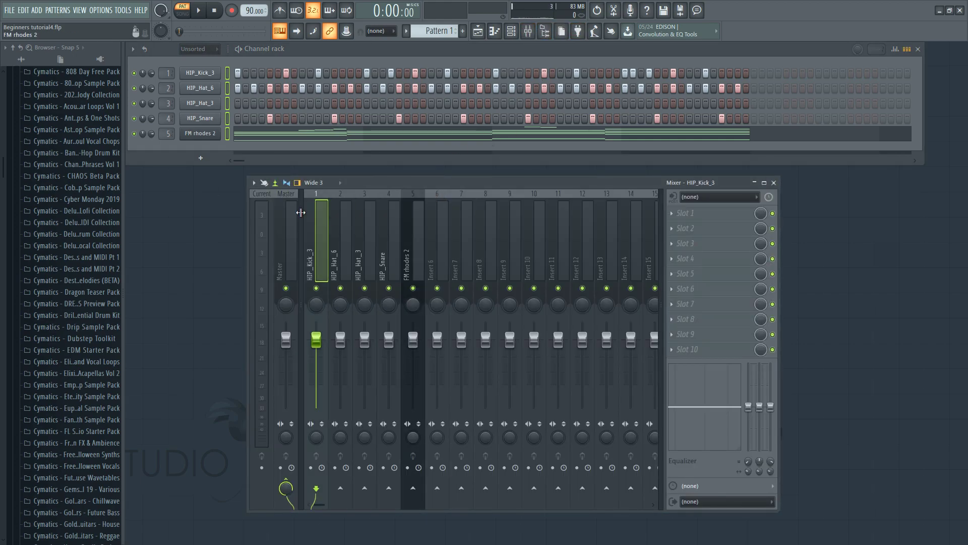
left_click(774, 183)
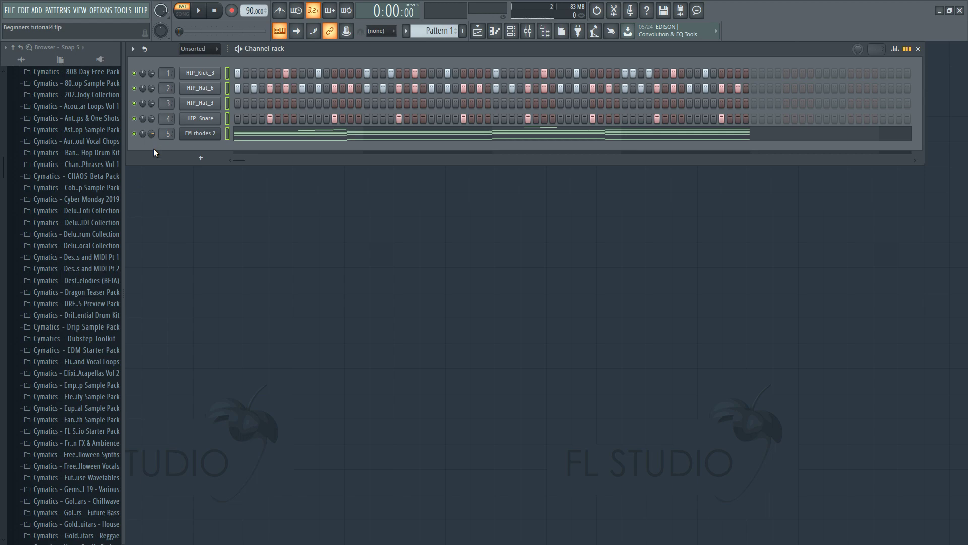
Copy all FM rhodes 2 notes from the Pattern 1 piano roll and bring up the channel rack
left_click(274, 138)
scroll(338, 222, "down", 3)
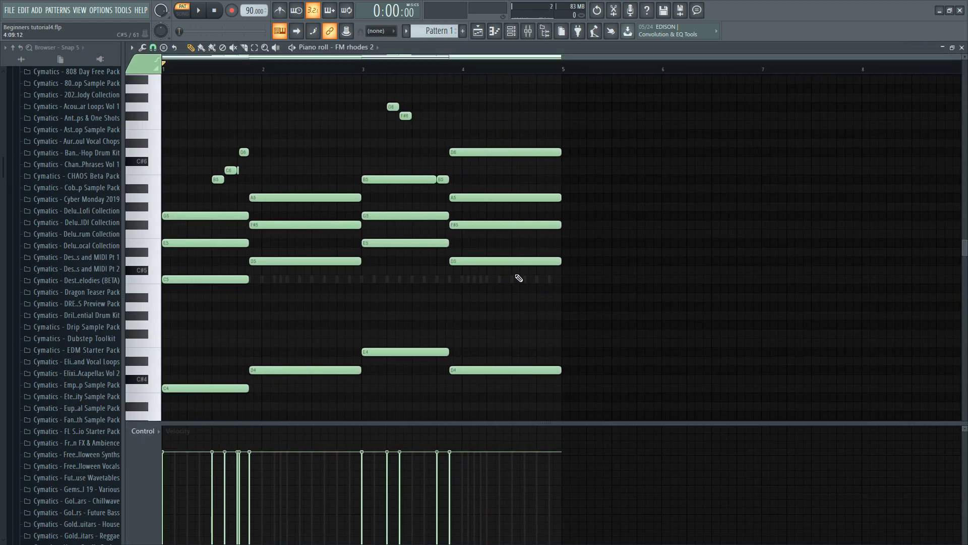
scroll(522, 278, "down", 1)
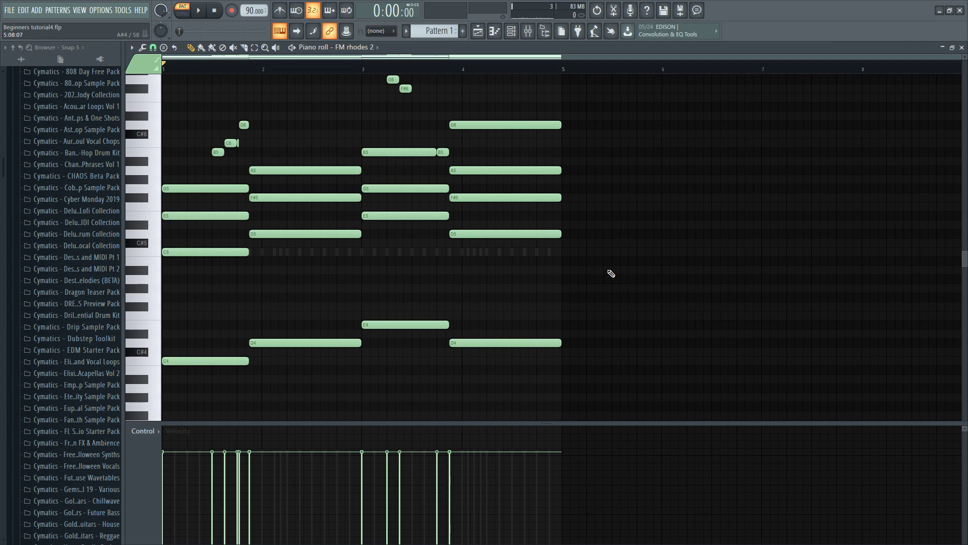
key("ctrl+c")
key("F6")
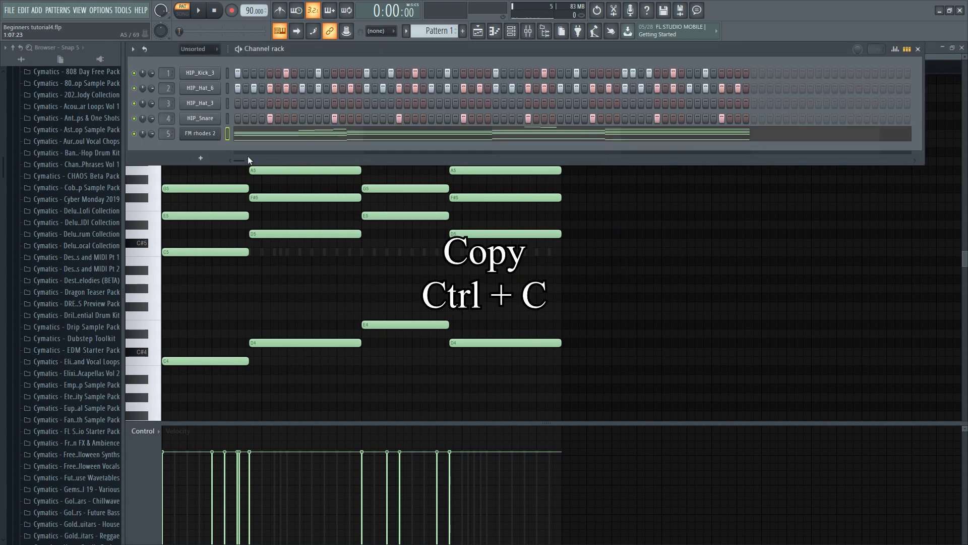
Create Pattern 2 and paste the copied notes into the FM rhodes 2 piano roll
key("F4")
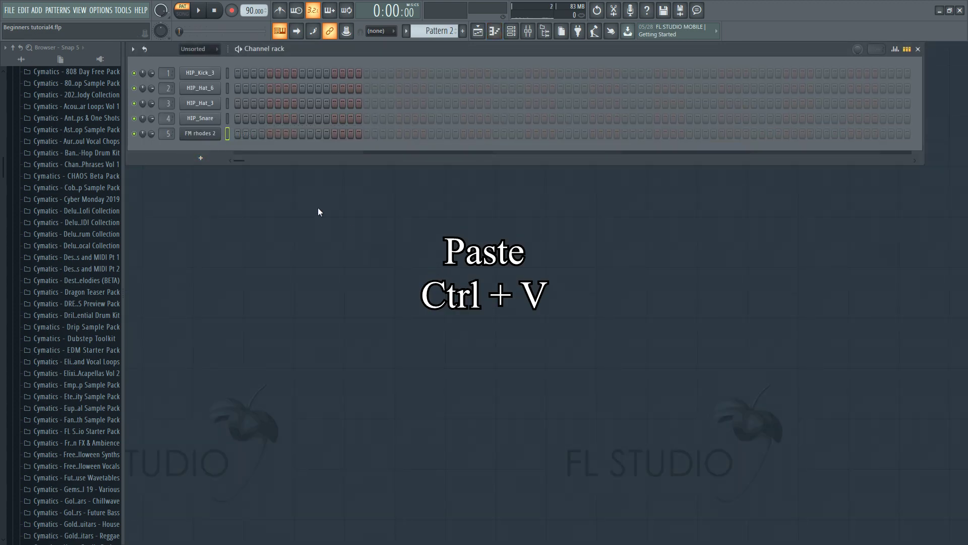
right_click(212, 133)
left_click(237, 133)
key("ctrl+v")
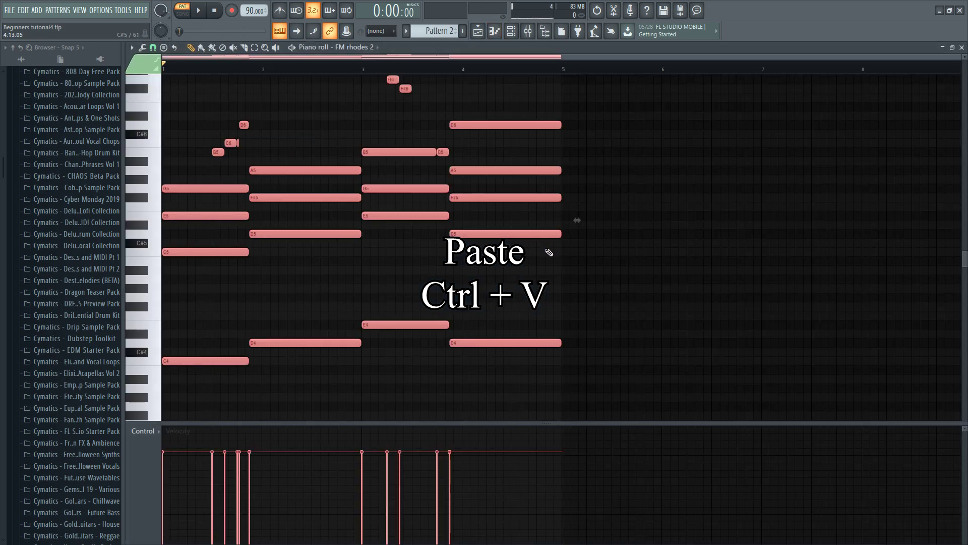
scroll(671, 293, "up", 3)
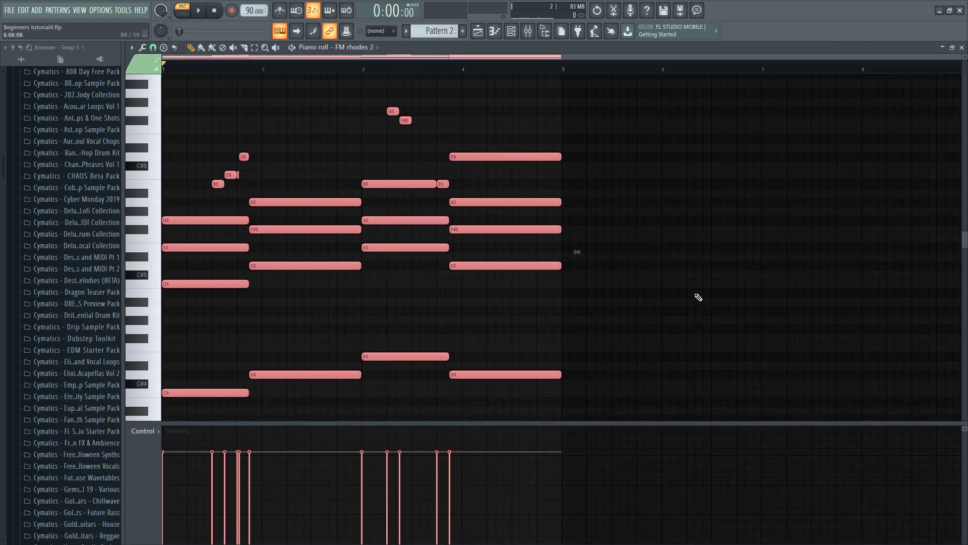
Cut the FM rhodes 2 notes from Pattern 2 and return to Pattern 1 in the channel rack
key("ctrl+x")
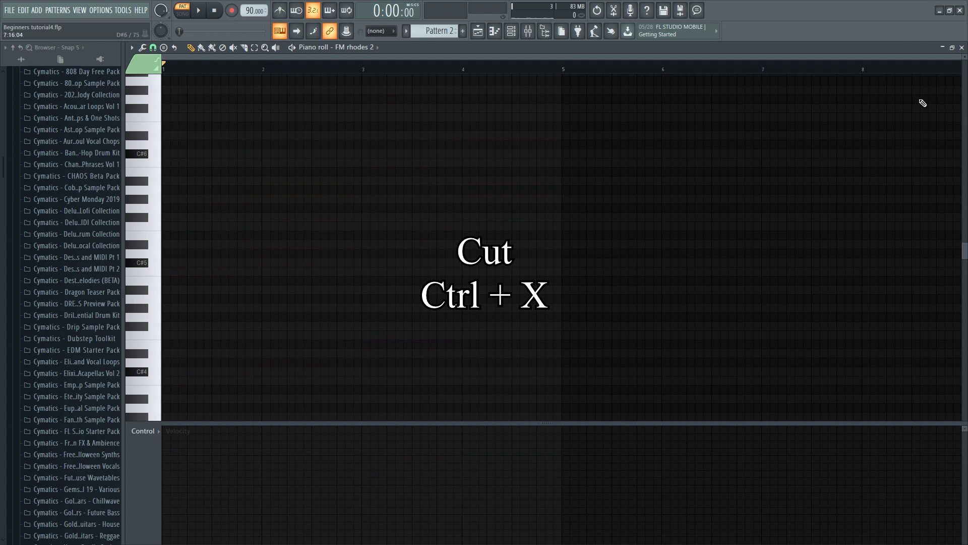
key("F6")
key("F6")
key("ctrl+v")
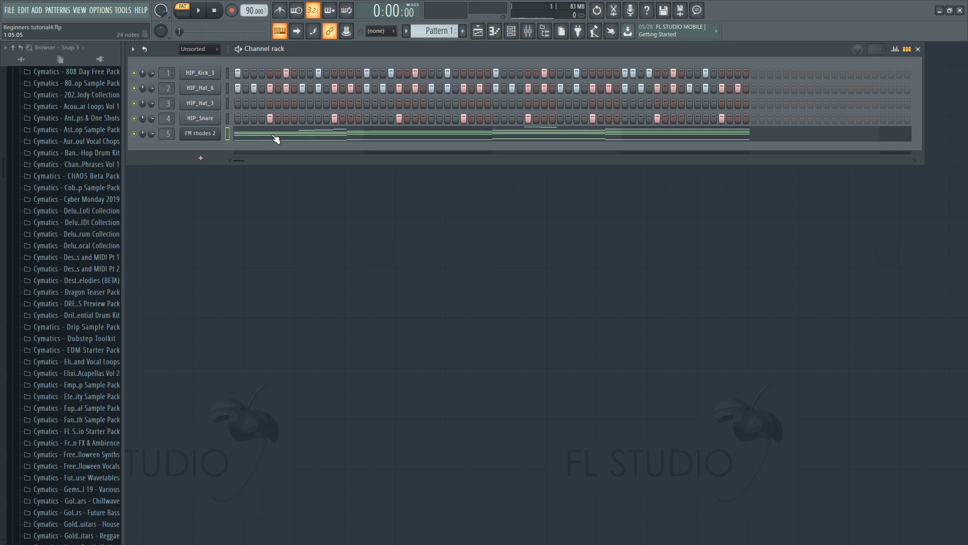
Duplicate all FM rhodes 2 notes in the Pattern 1 piano roll so the copies follow directly after the originals
left_click(278, 134)
scroll(561, 346, "down", 3)
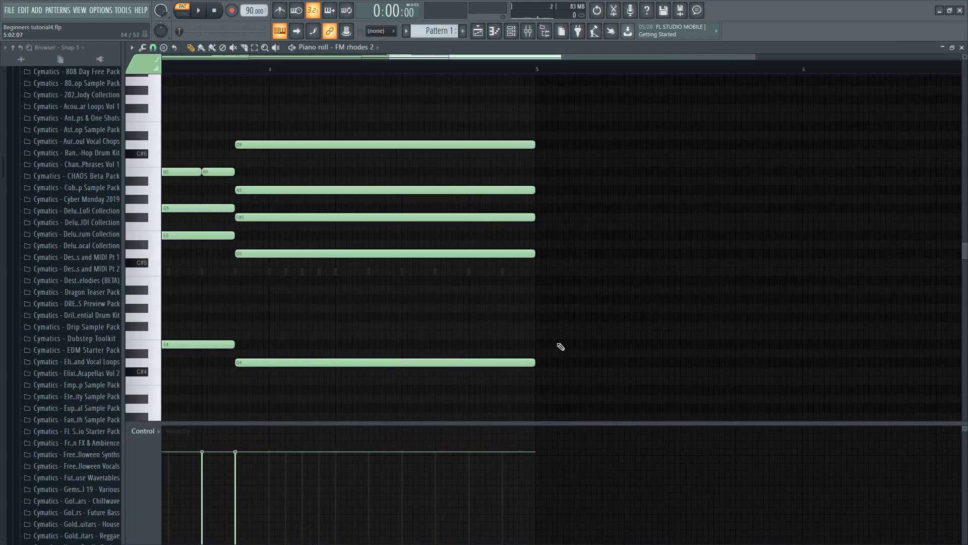
key("ctrl+b")
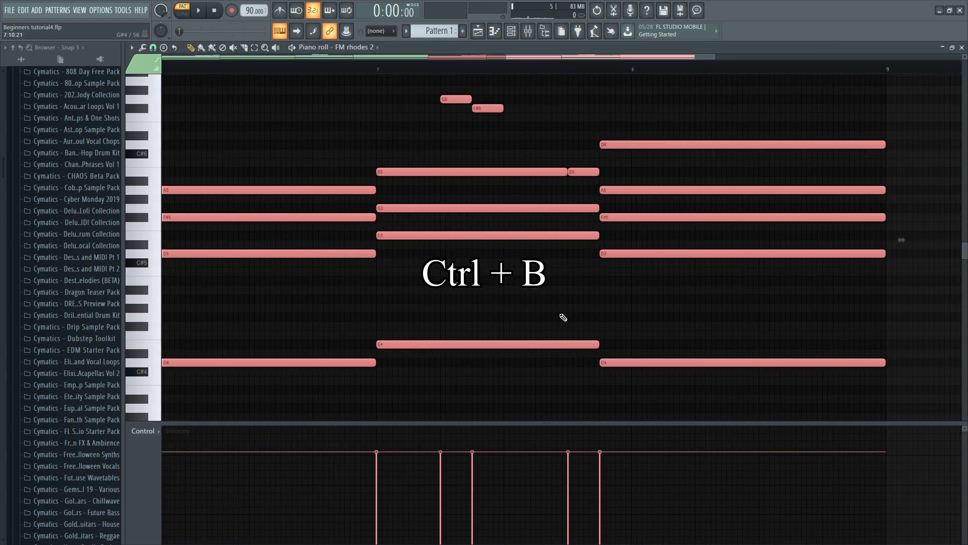
scroll(480, 332, "down", 2)
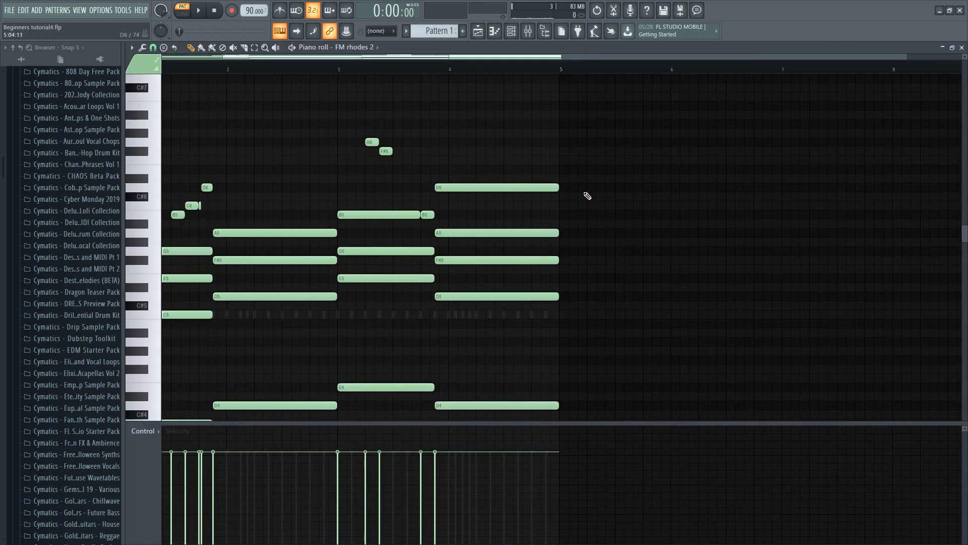
Examine the FM rhodes 2 chords in the piano roll at different horizontal zoom levels
scroll(584, 194, "up", 3)
left_click_drag(749, 167, 827, 169)
scroll(428, 188, "down", 3)
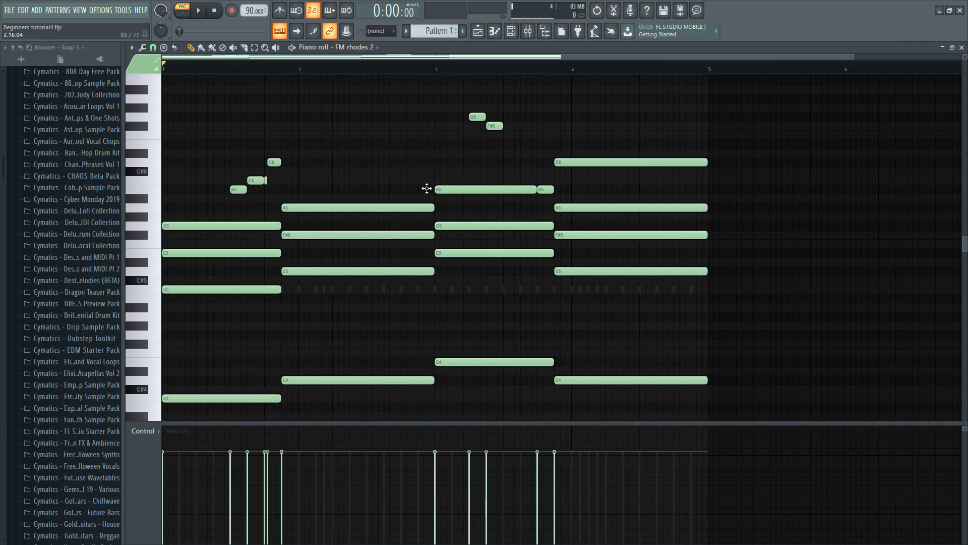
scroll(432, 186, "up", 3)
scroll(433, 185, "down", 3)
scroll(432, 186, "up", 4)
scroll(432, 186, "down", 3)
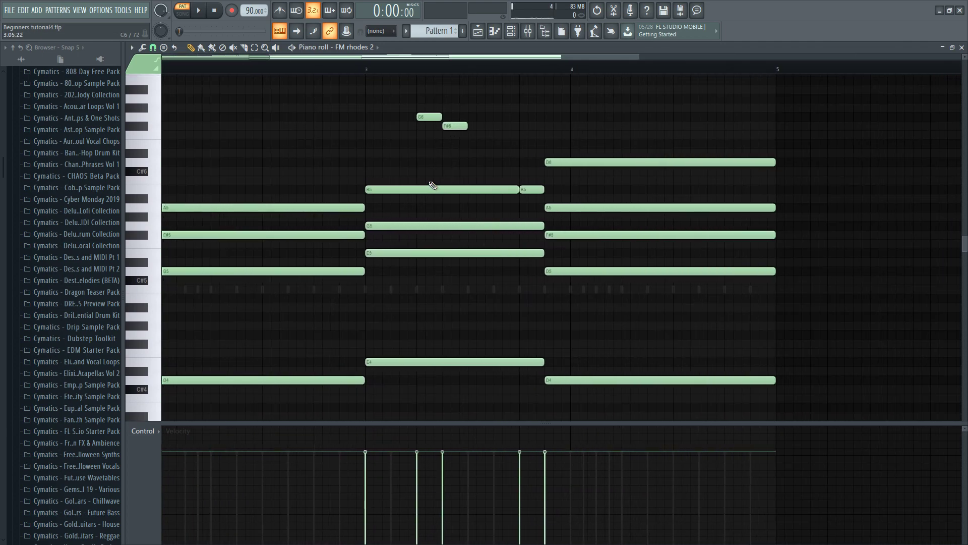
scroll(504, 177, "down", 1)
scroll(642, 162, "up", 4)
scroll(329, 212, "down", 4)
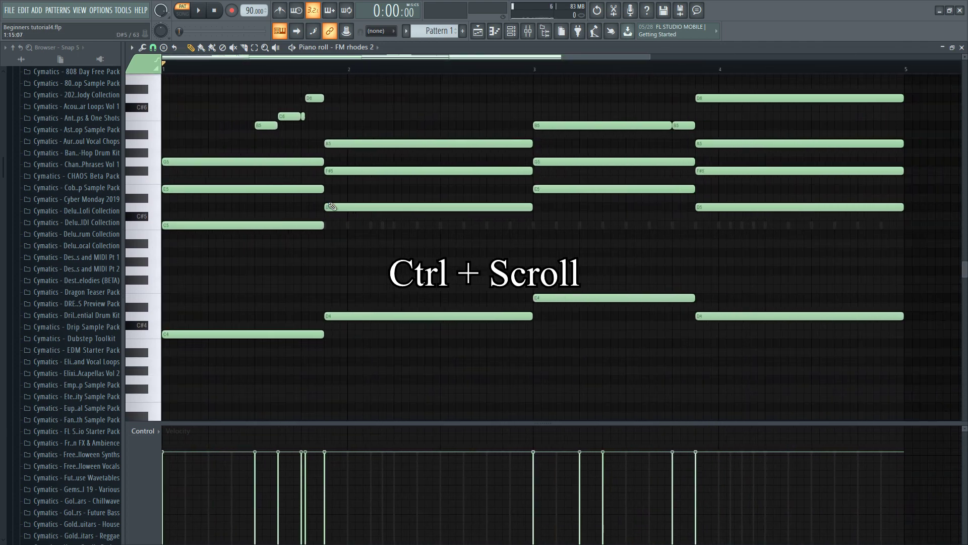
scroll(391, 258, "down", 2)
scroll(454, 252, "up", 2)
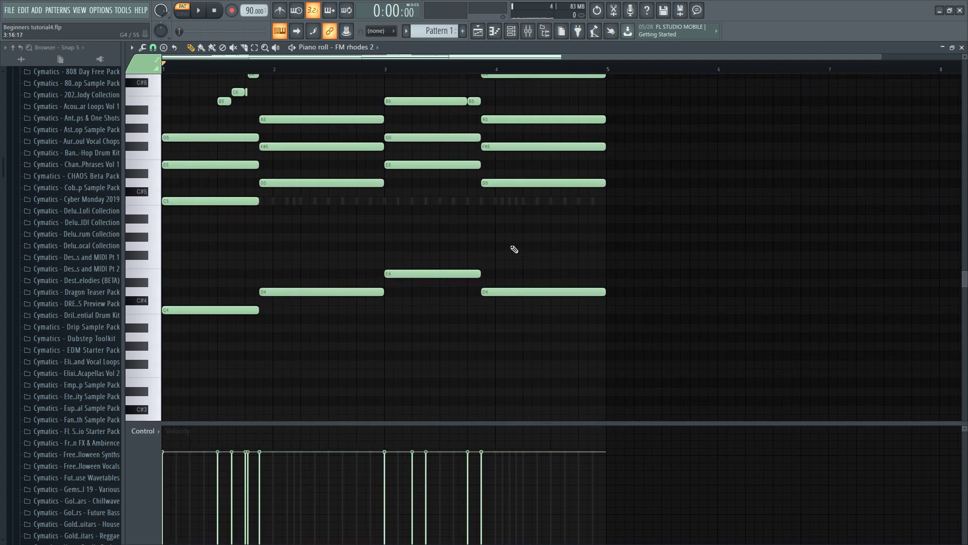
left_click_drag(490, 250, 531, 282)
Clone the Pattern 1 clip from Track 1 of the playlist onto Track 2 near bar 5 and delete the copy
left_click_drag(513, 108, 307, 79)
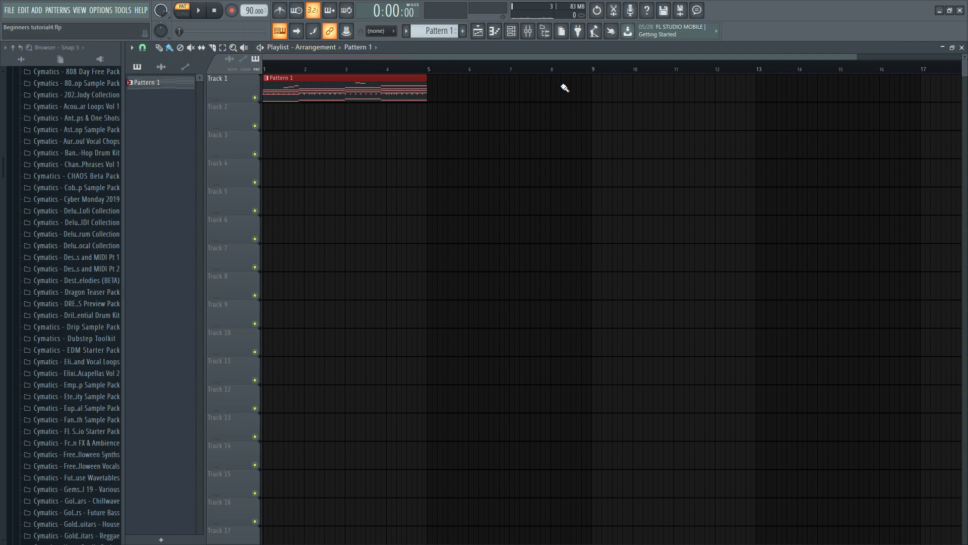
scroll(580, 116, "down", 1)
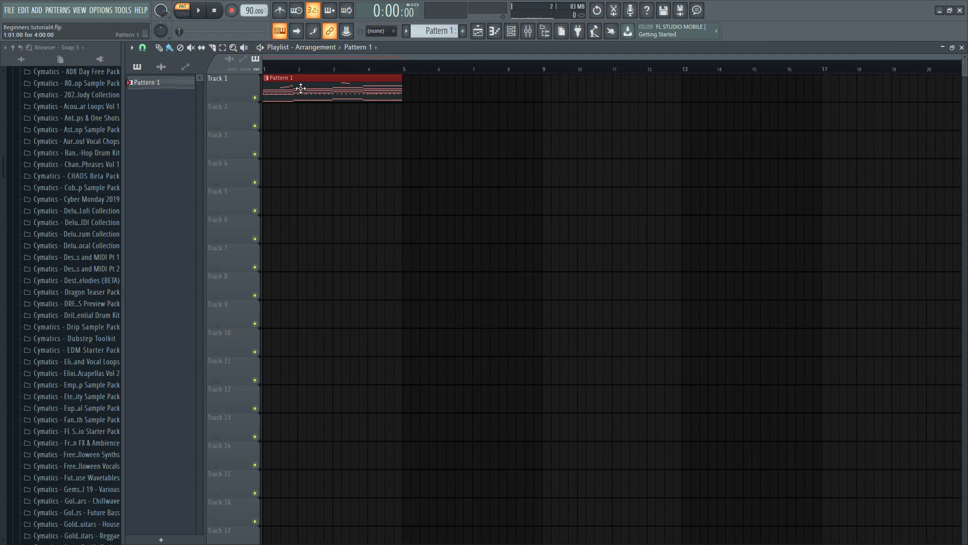
left_click_drag(301, 89, 458, 119)
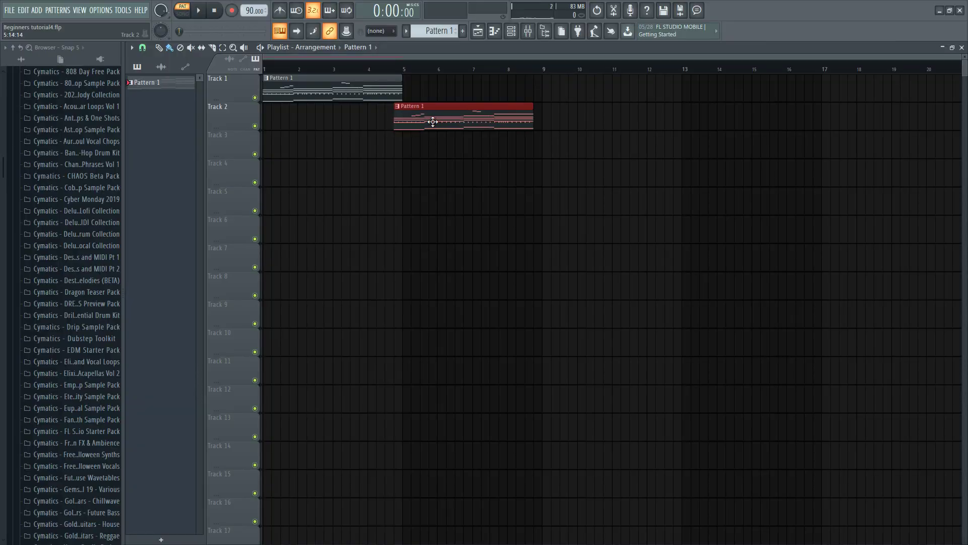
right_click(457, 118)
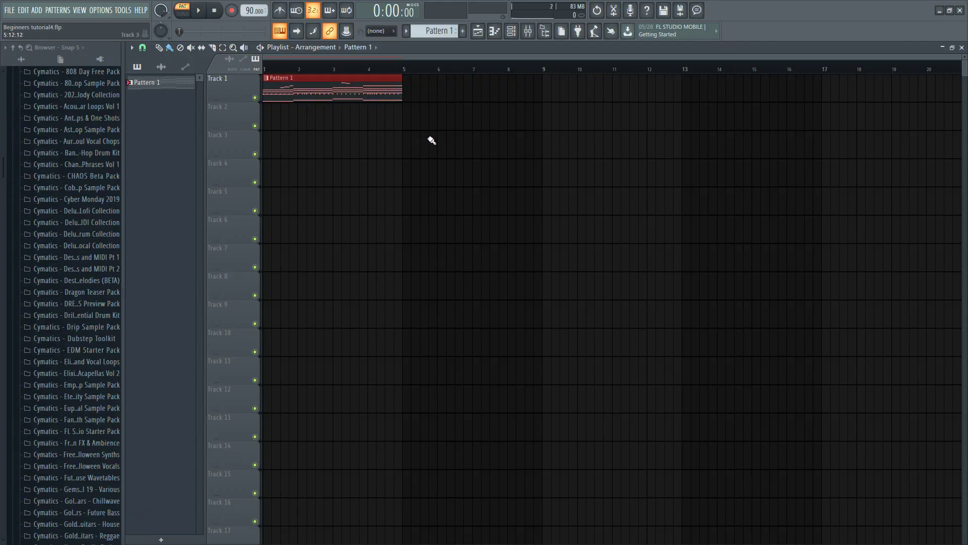
Clone the Pattern 1 clip from Track 1 straight down onto Track 3 and remove that copy
left_click_drag(334, 87, 340, 143, "shift")
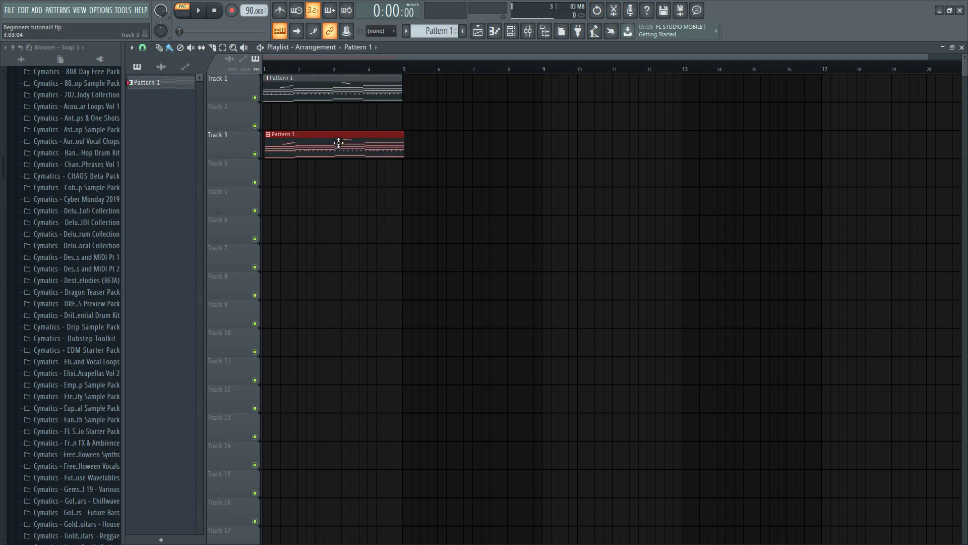
right_click(340, 144)
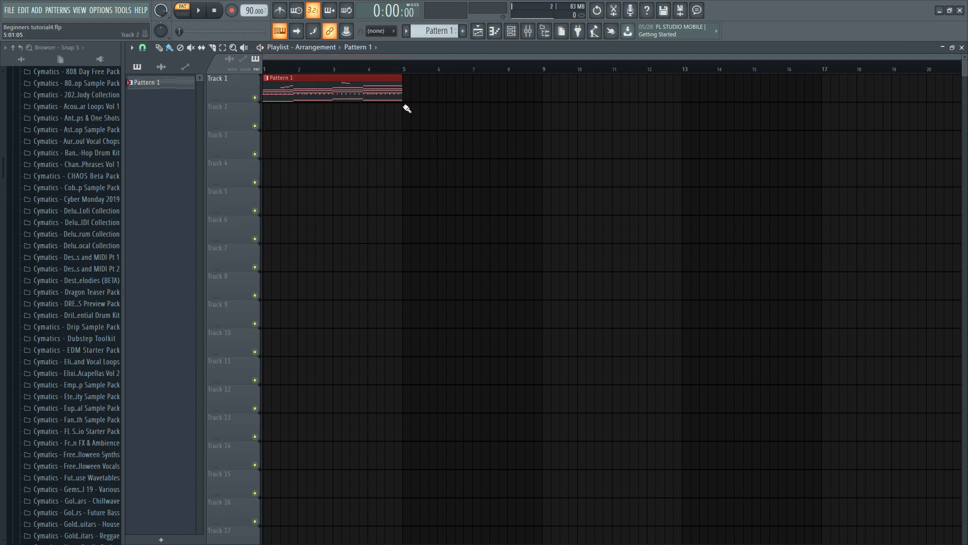
Duplicate the selected Pattern 1 clip on Track 1 of the playlist
scroll(407, 108, "up", 3)
key("ctrl+b")
scroll(525, 145, "down", 2)
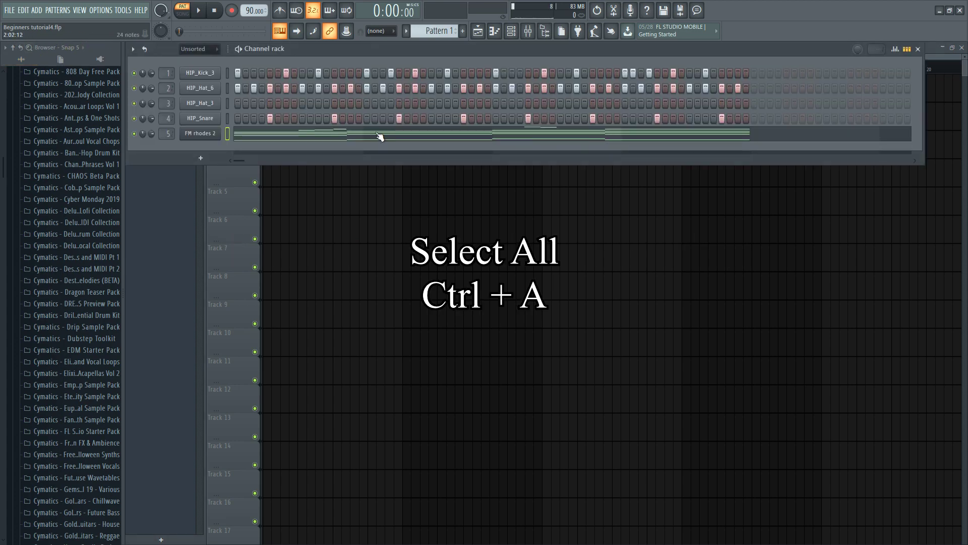
Select all notes in the FM rhodes 2 piano roll, clear the selection and return to the channel rack
left_click(380, 137)
key("ctrl+a")
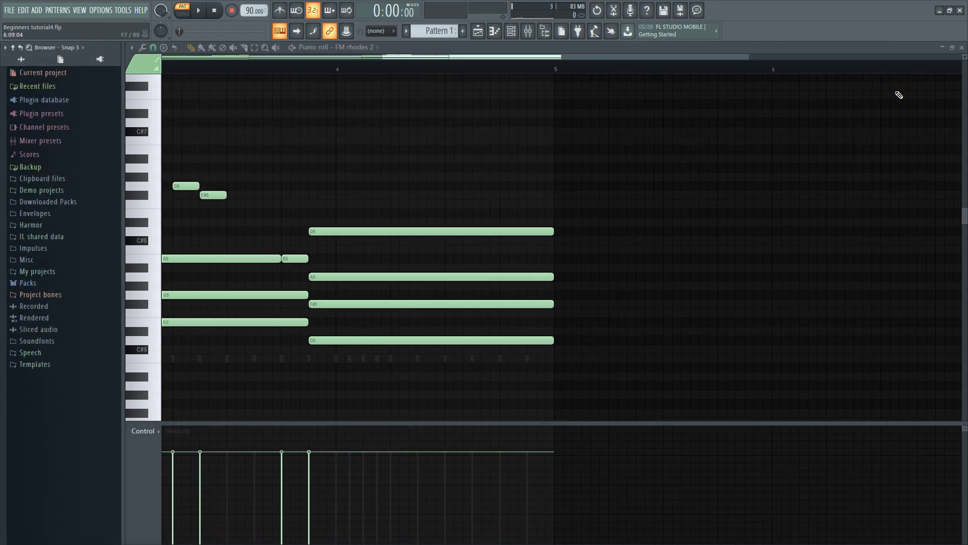
scroll(795, 167, "up", 4)
scroll(849, 152, "down", 1)
key("F6")
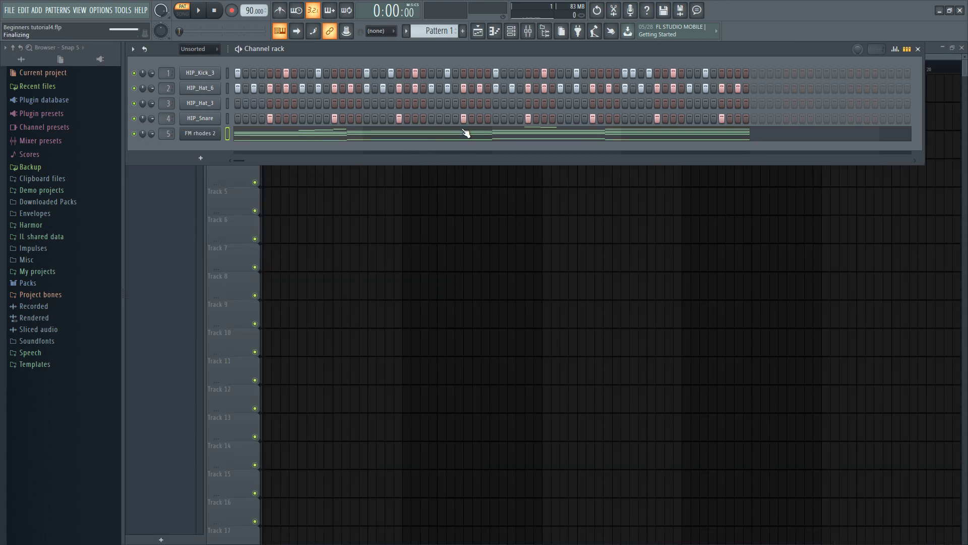
Select the four long notes of the first chord in the FM rhodes 2 piano roll and run Strumizer on them
left_click(463, 130)
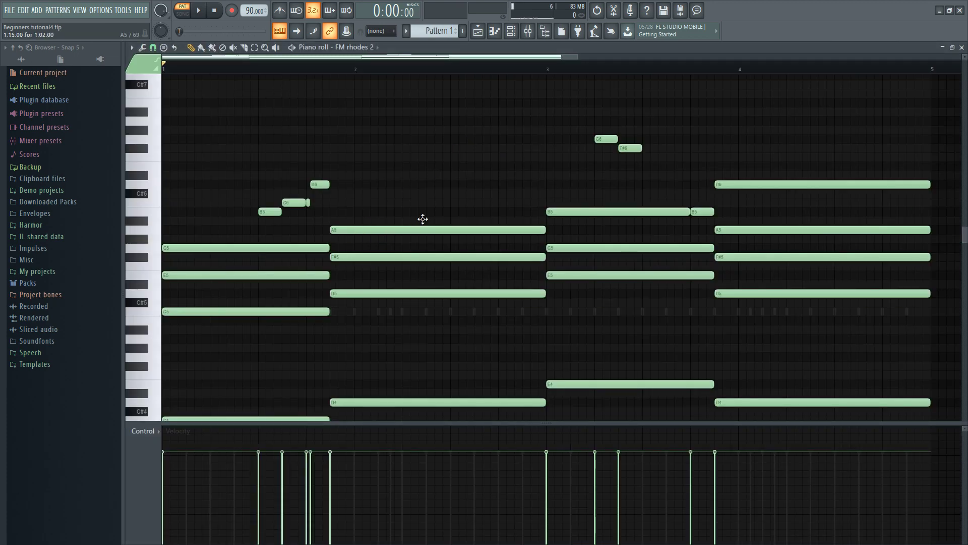
scroll(424, 218, "down", 3)
left_click_drag(217, 107, 222, 349)
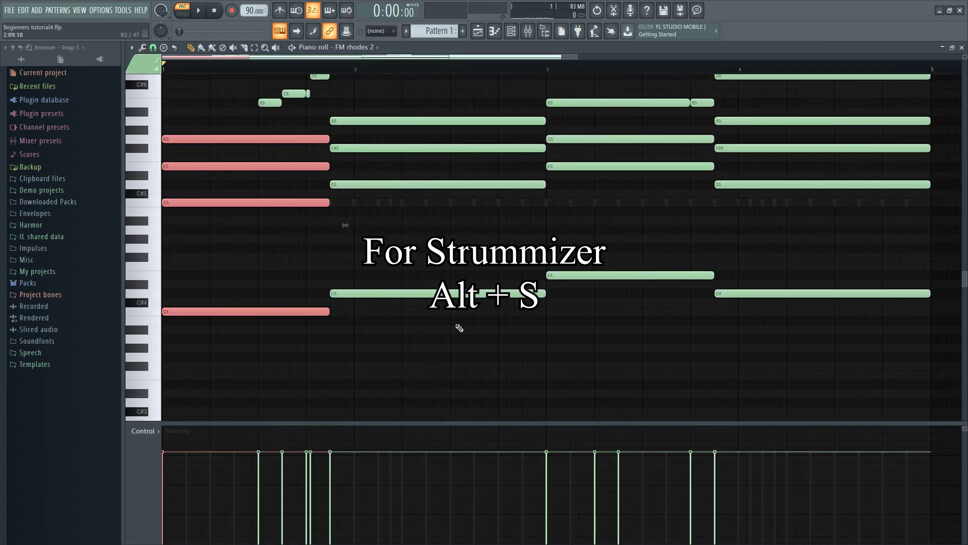
key("alt+s")
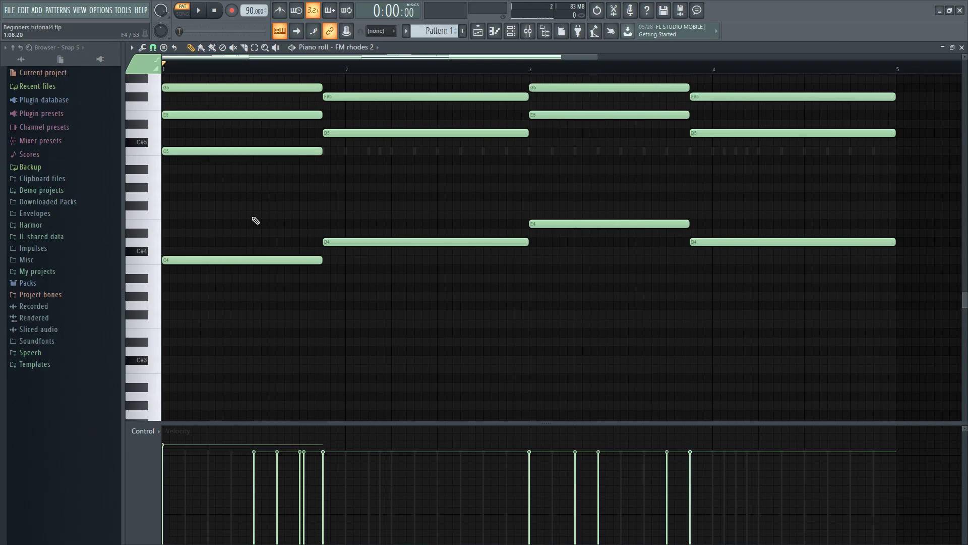
Box-select the four long notes of the first chord in the FM rhodes 2 piano roll
scroll(247, 222, "up", 3)
left_click_drag(210, 101, 186, 427)
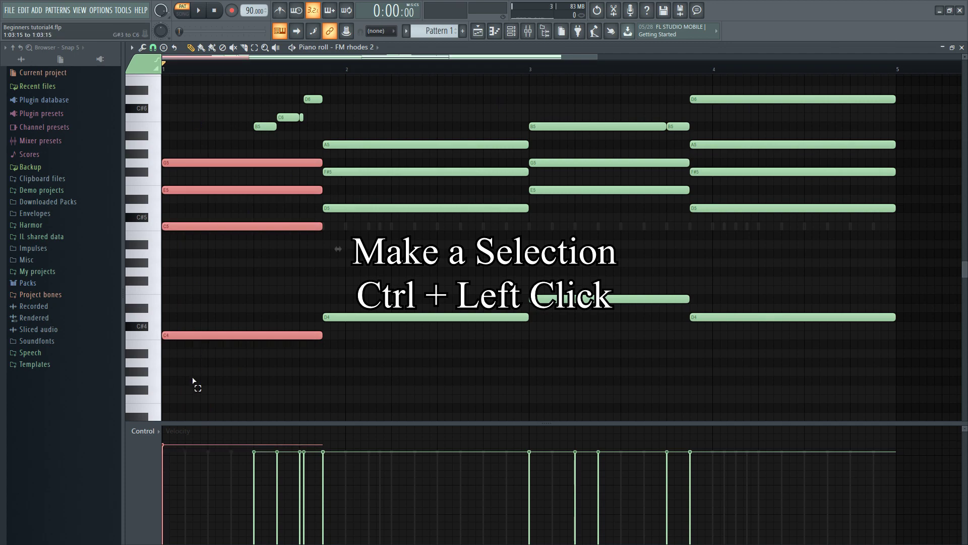
left_click_drag(210, 104, 201, 415)
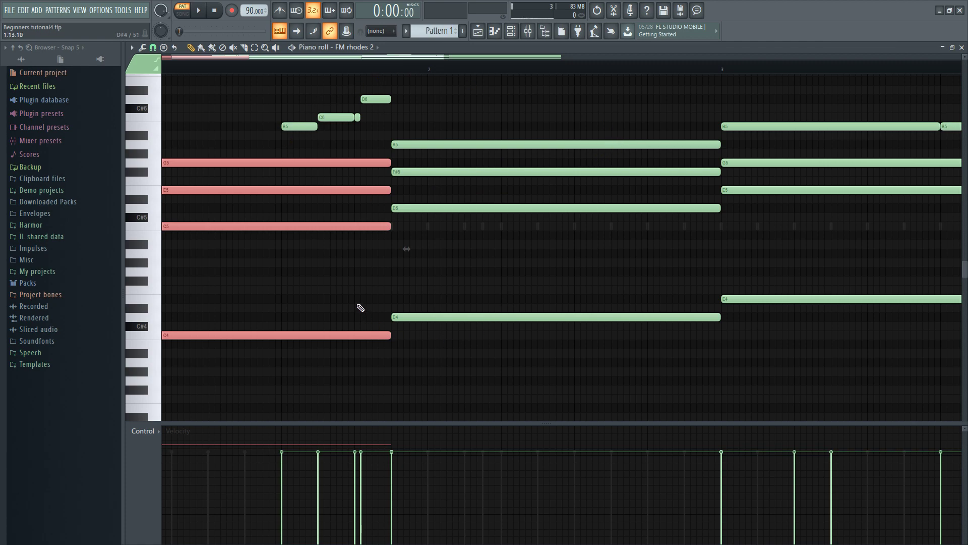
left_click_drag(233, 77, 181, 385)
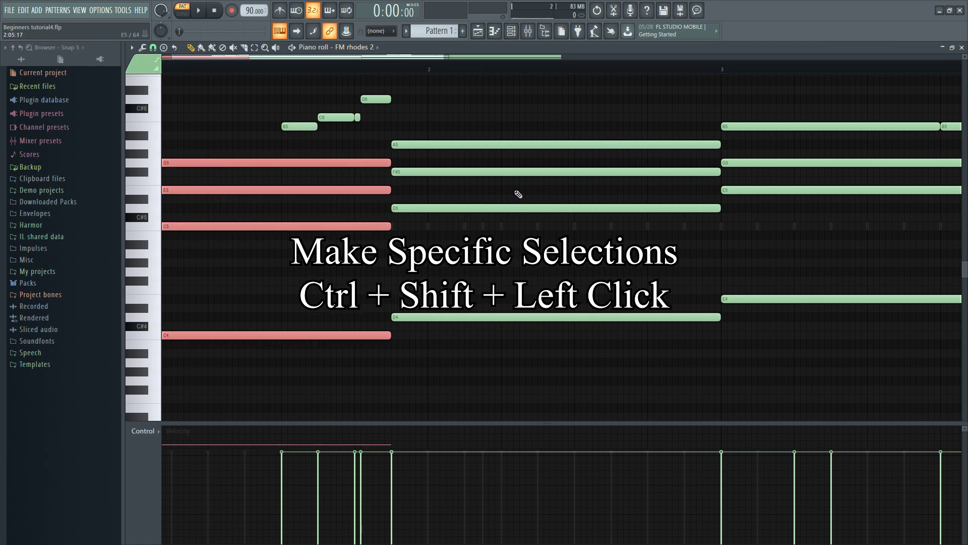
Add the second chord's F#5, the third chord's E5 and the last chord's D4 to the selection, and then clear it
left_click(505, 170, "ctrl+shift")
scroll(363, 314, "down", 2)
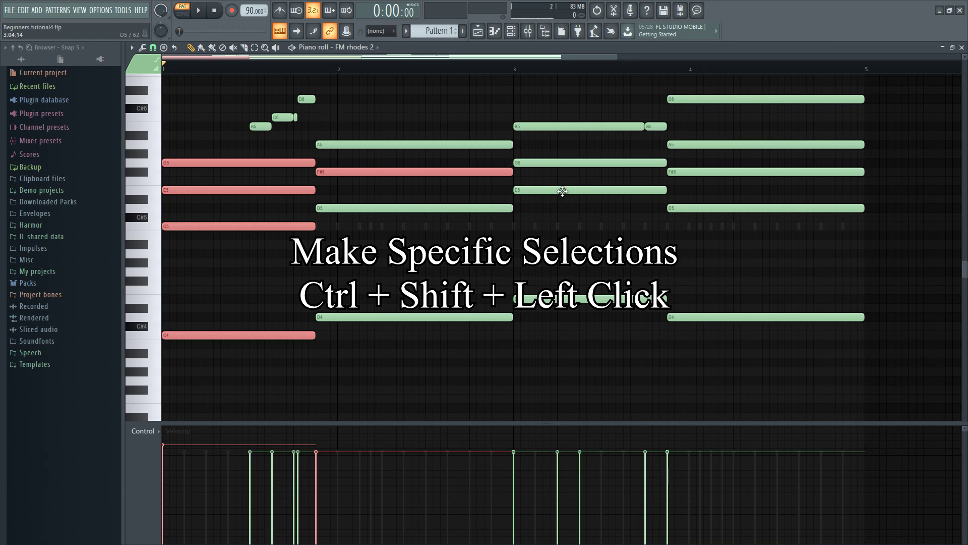
left_click(568, 189, "ctrl+shift")
left_click(720, 316, "ctrl+shift")
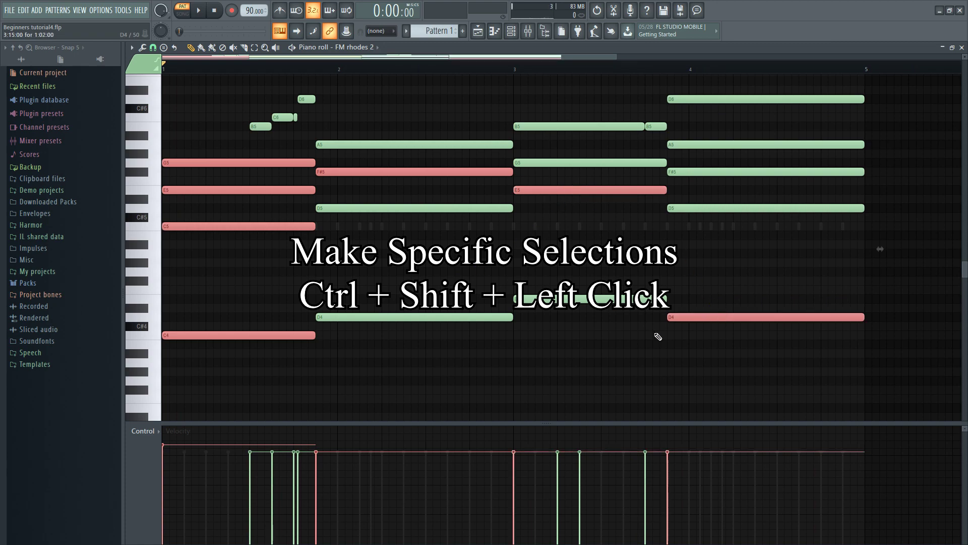
left_click(496, 379, "ctrl")
scroll(368, 350, "down", 3)
scroll(392, 290, "up", 3)
left_click_drag(491, 264, 696, 255)
scroll(743, 243, "up", 3)
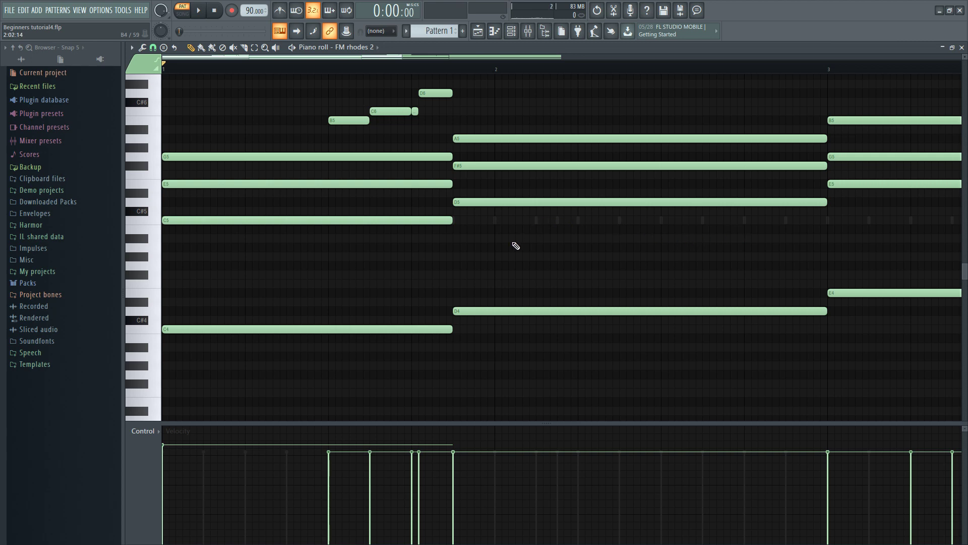
scroll(470, 240, "down", 2)
left_click_drag(460, 240, 625, 265)
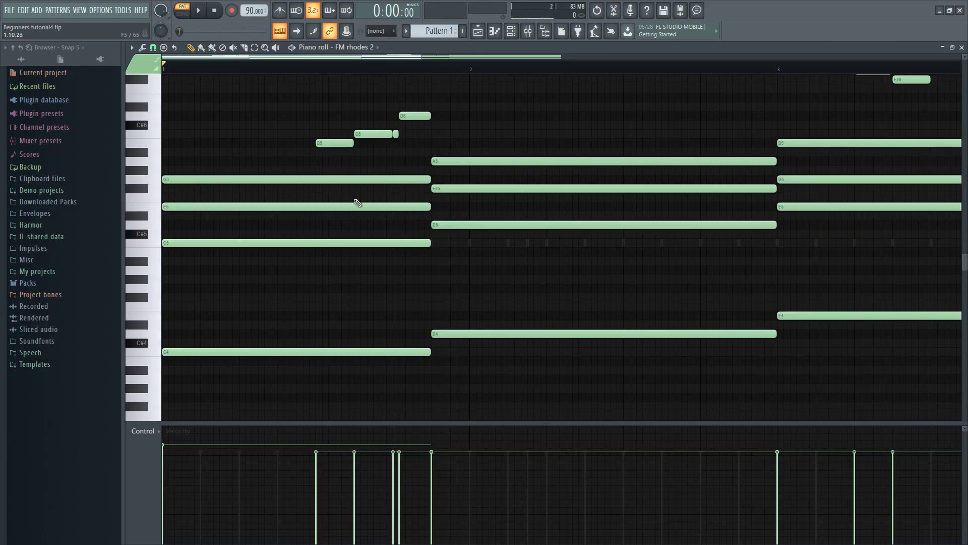
Open Strumizer for the first chord of FM rhodes 2 and audition the strummed notes
scroll(469, 245, "up", 3)
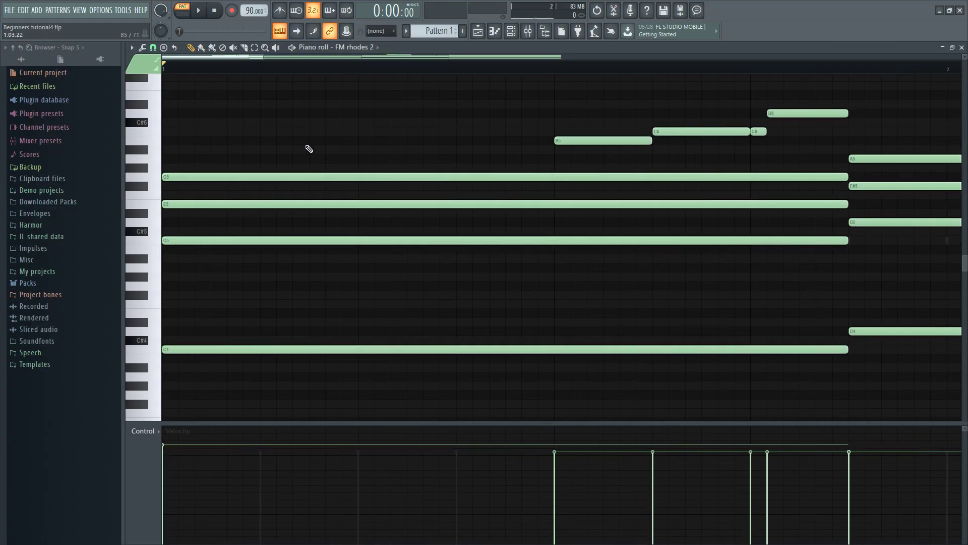
key("alt+s")
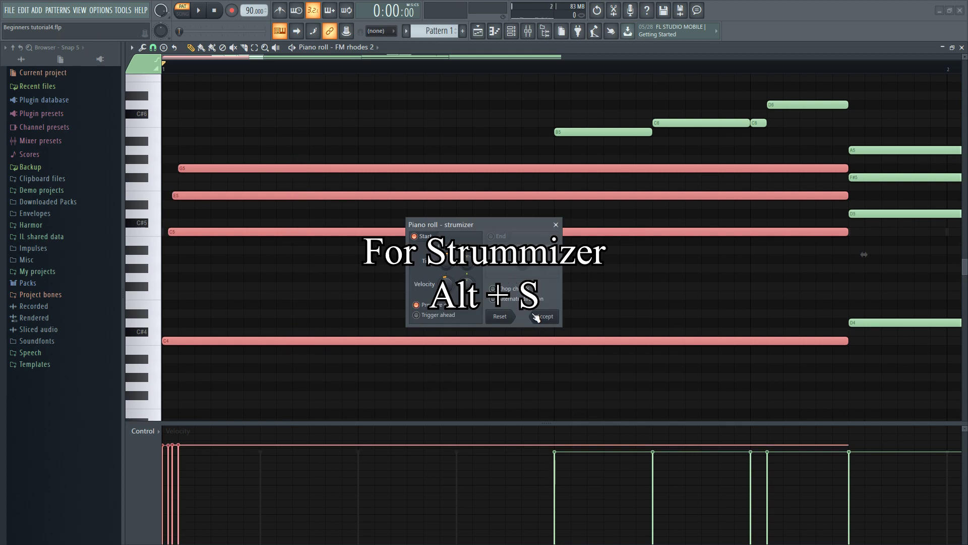
key("space")
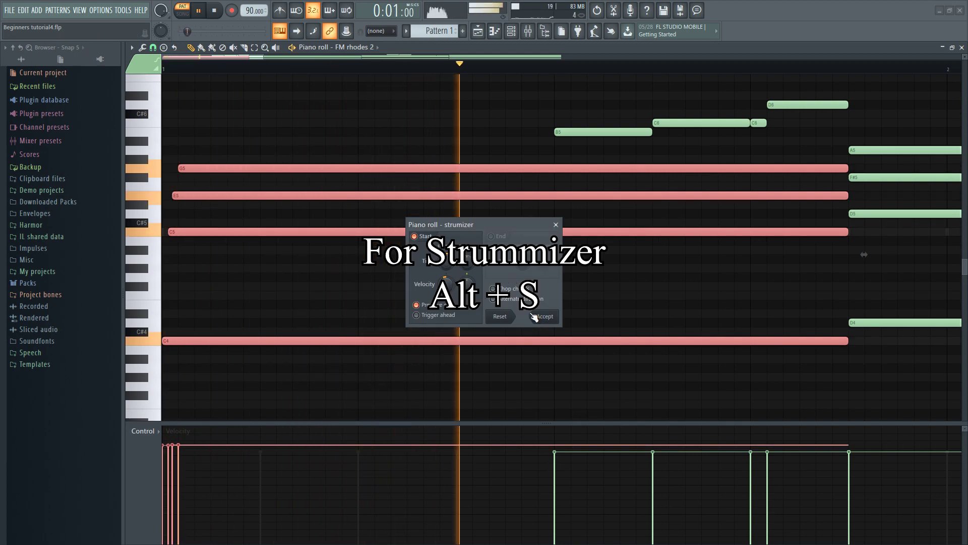
key("space")
Set Strumizer's start time strength to 0:03, play back the first chord and accept the strum
scroll(450, 265, "up", 1)
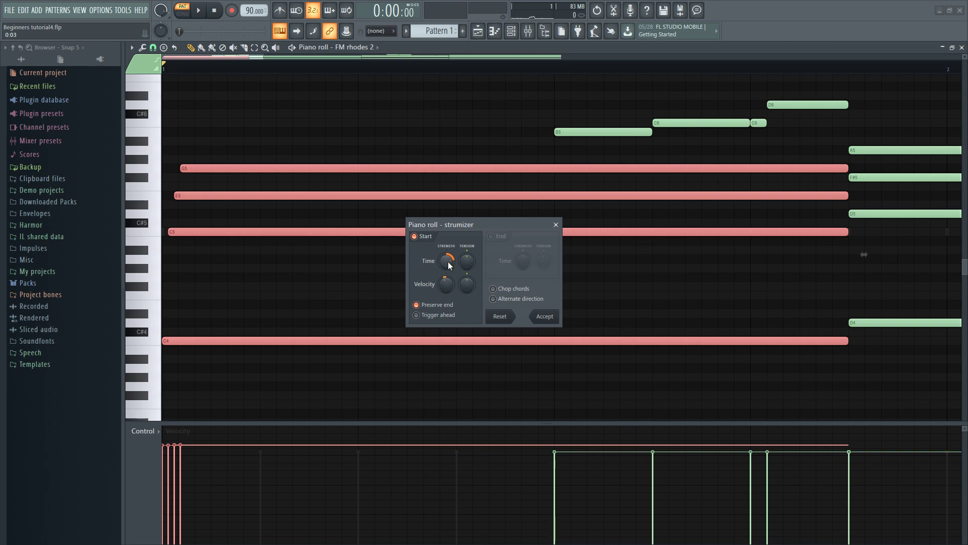
key("space")
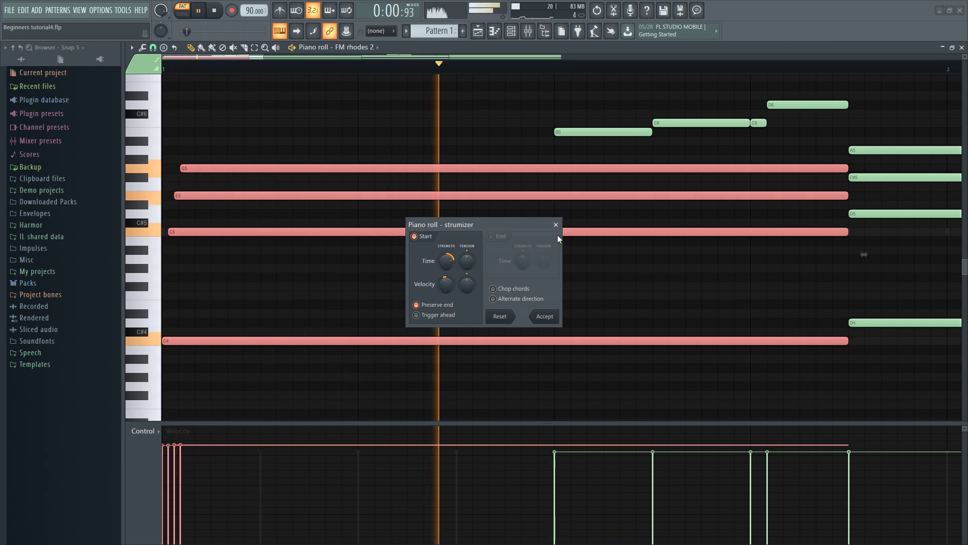
key("space")
key("space")
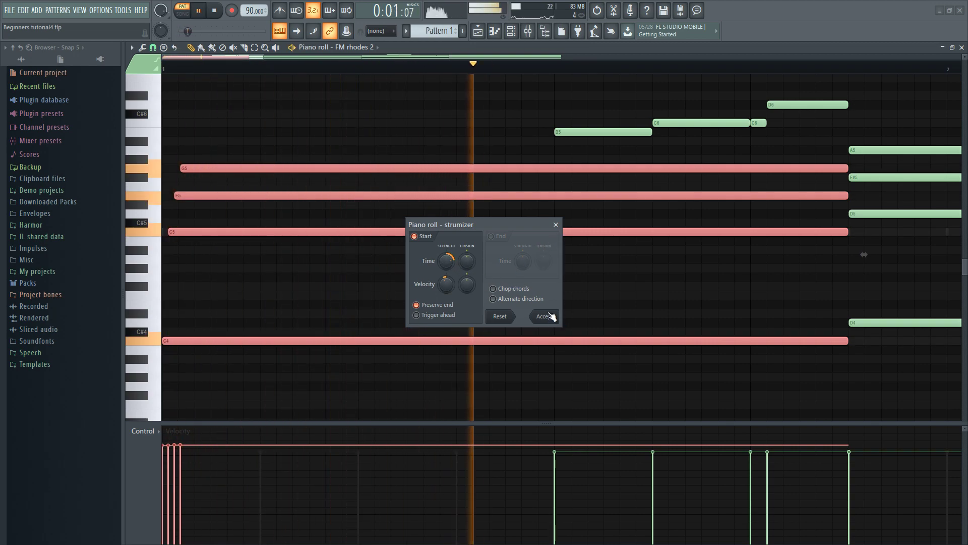
left_click(552, 316)
key("space")
Clone the HIP_Hat_6 channel in the channel rack and open the clone's empty piano roll
key("F6")
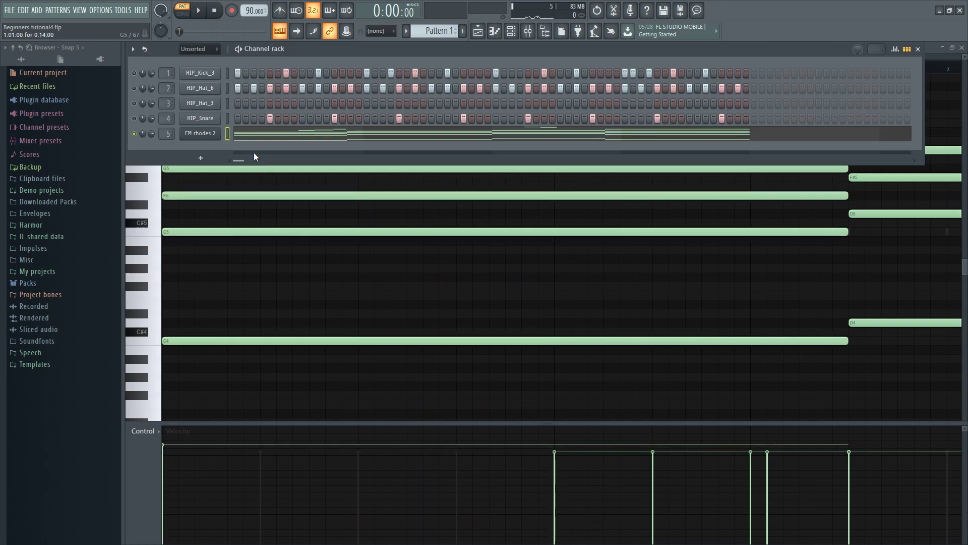
right_click(202, 88)
left_click(257, 186)
Set the scale highlighting of the HIP_Hat_6 #2 piano roll to Black Notes
left_click(131, 48)
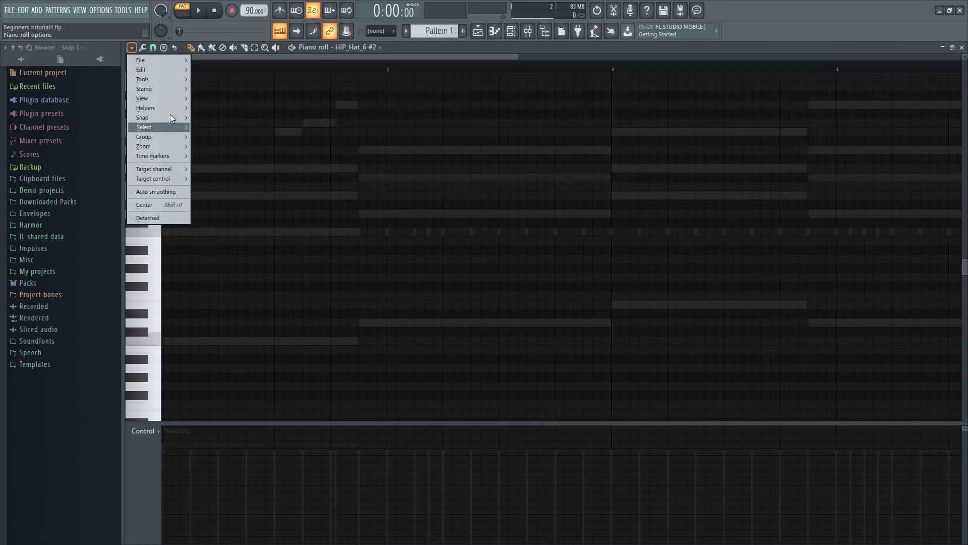
mouse_move(174, 108)
mouse_move(245, 118)
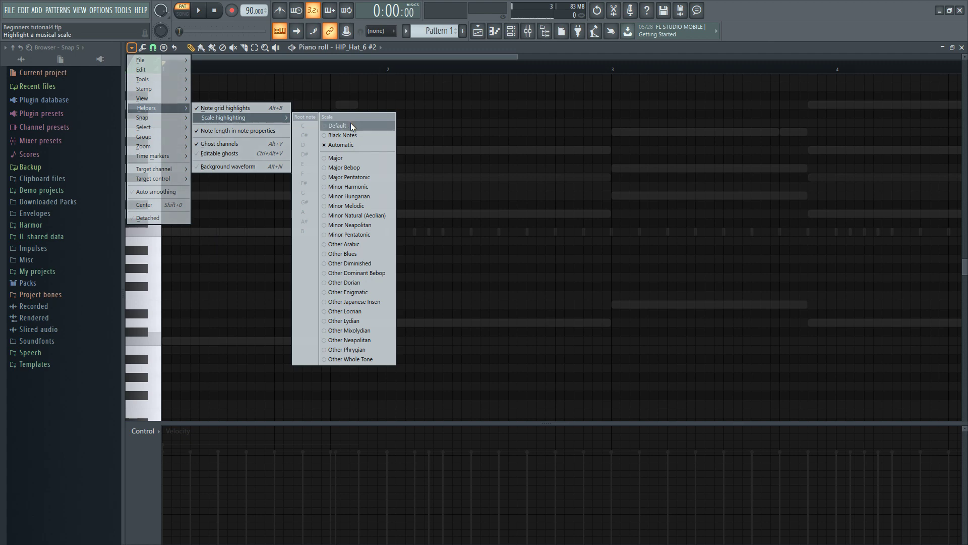
left_click(350, 135)
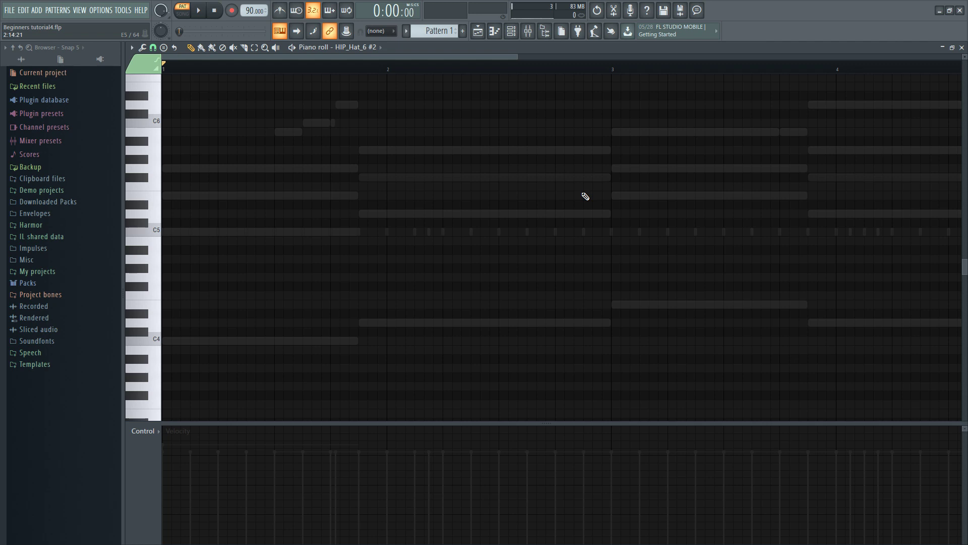
Add a C5 note at bar 1 of HIP_Hat_6 #2 and stretch it across four bars
scroll(288, 261, "down", 2)
left_click(180, 232)
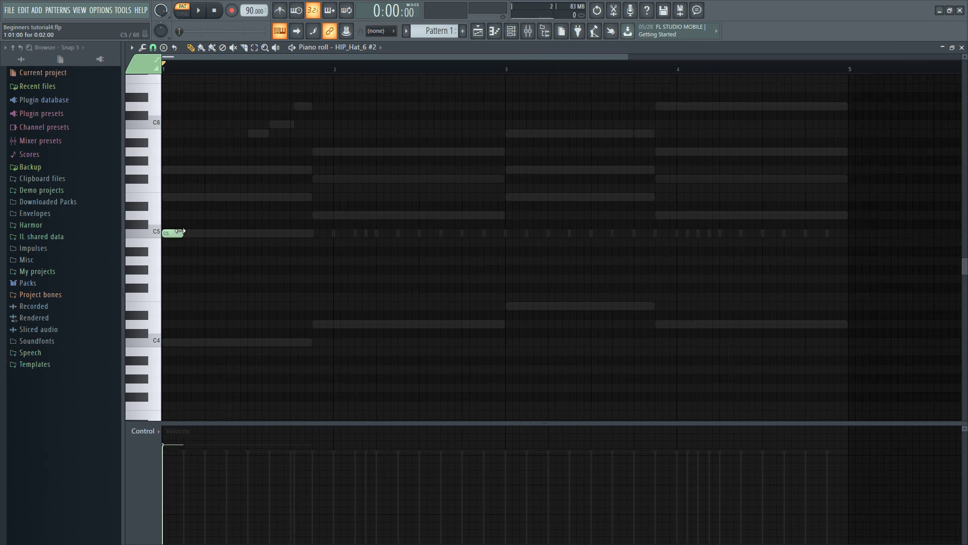
right_click(180, 231)
left_click(176, 225)
left_click_drag(171, 225, 842, 242)
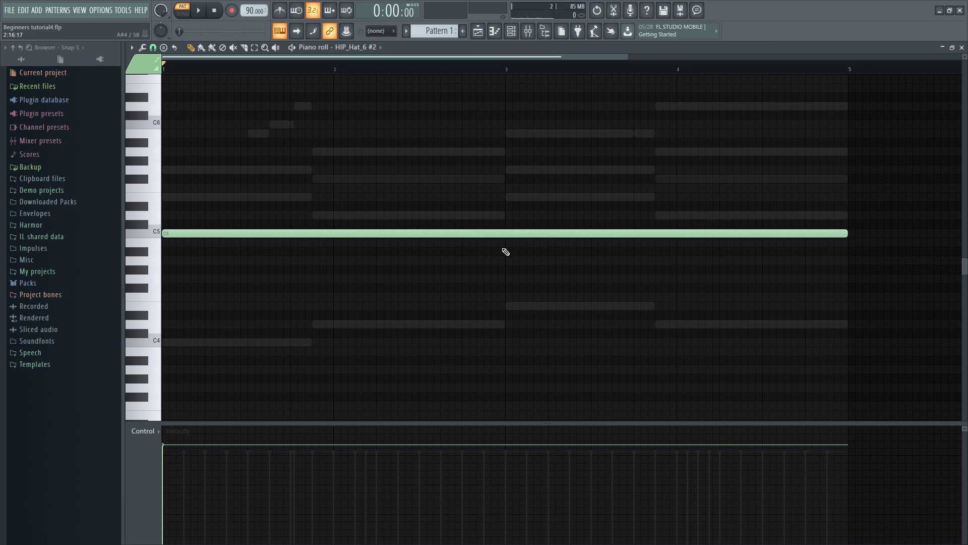
Try the chopper on the long C5 note with a changed time multiplier, auditioning the chopped hats before closing it
key("alt+u")
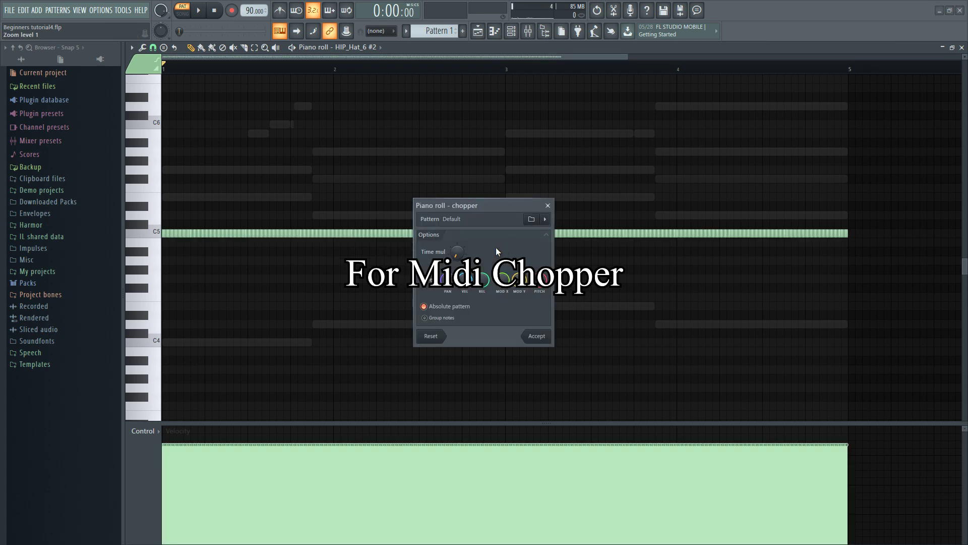
left_click_drag(480, 208, 410, 205)
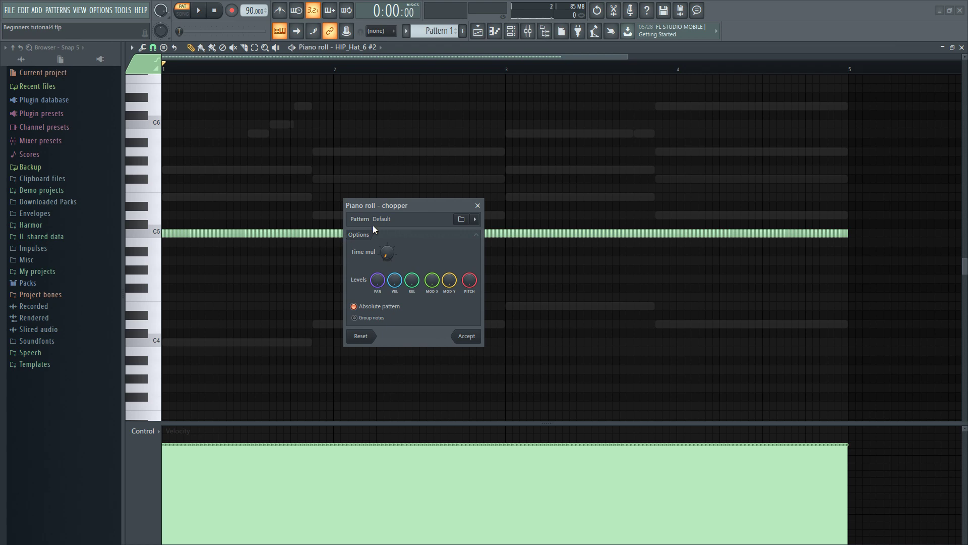
mouse_move(385, 251)
left_mouse_down()
mouse_move(385, 207)
mouse_move(386, 263)
left_mouse_up()
key("space")
key("space")
left_click(478, 206)
Unmute the HIP_Snare channel in the channel rack and return to the hat's piano roll
key("F6")
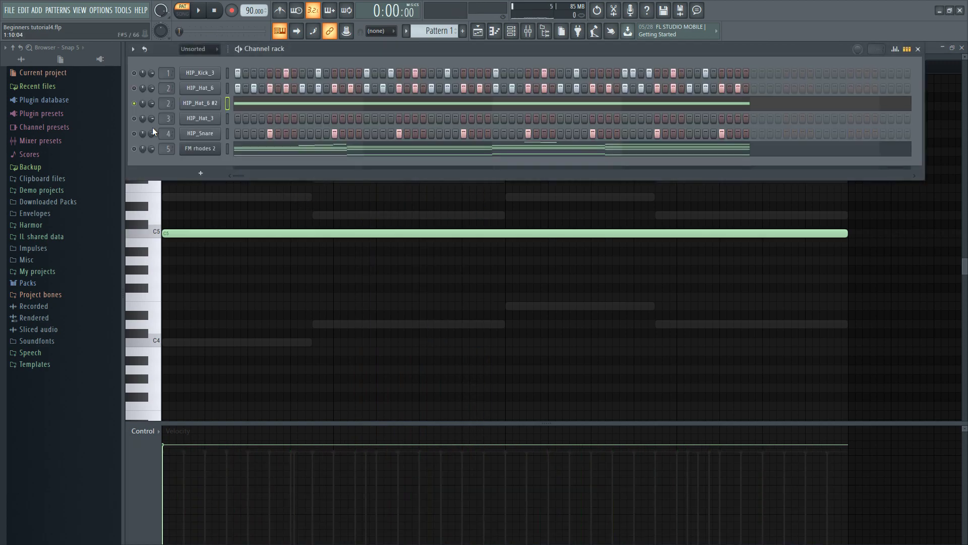
left_click(133, 133)
key("F6")
Try different chopper time multipliers on the long C5 note during playback, and close the chopper without accepting
key("alt+u")
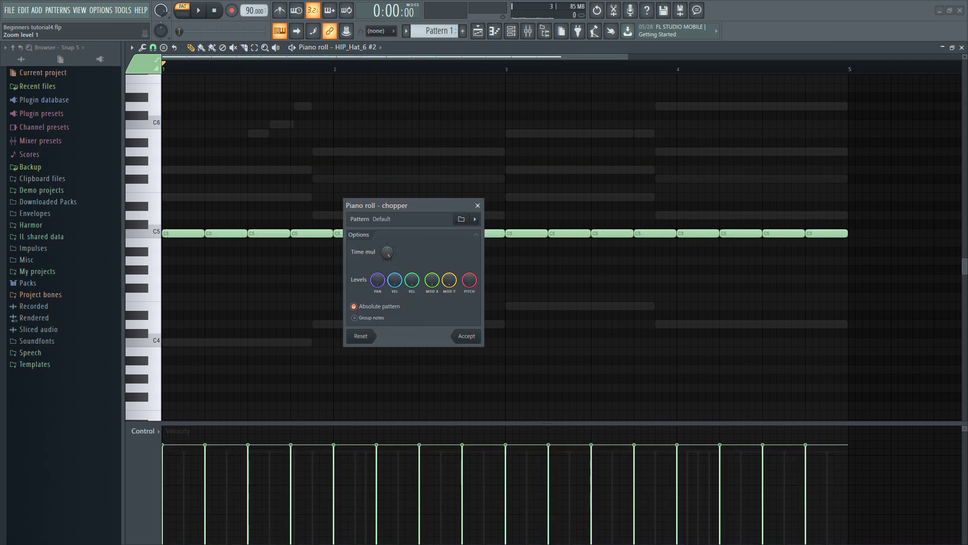
key("space")
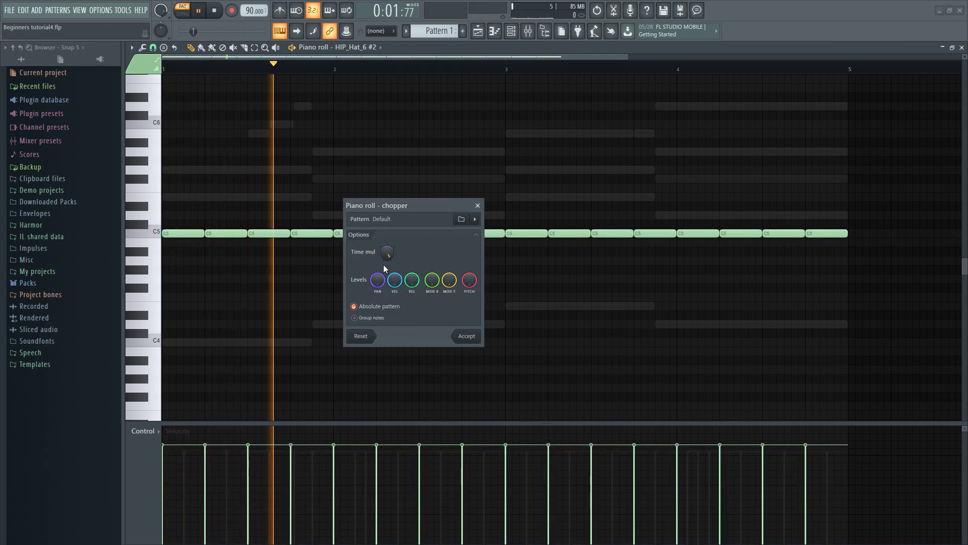
left_click_drag(383, 258, 385, 265)
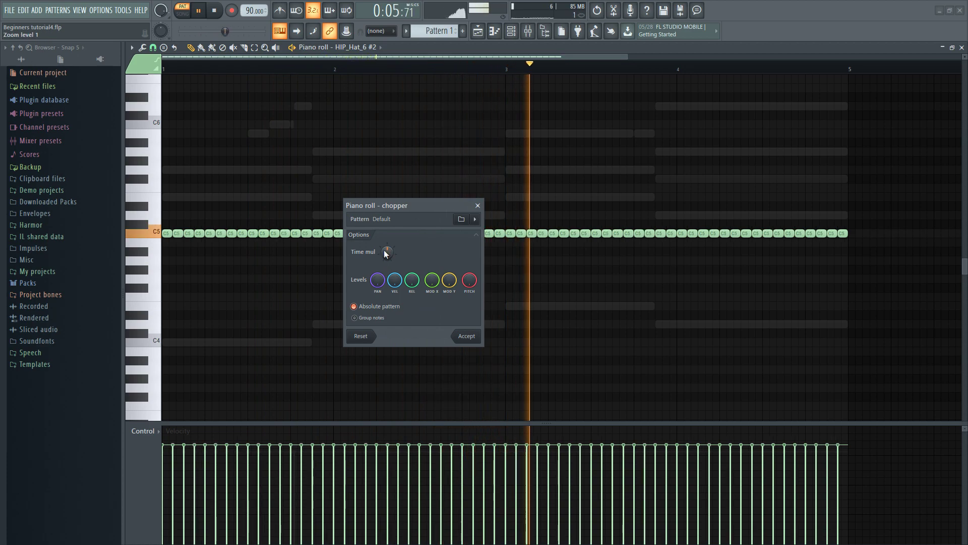
left_click_drag(384, 251, 384, 267)
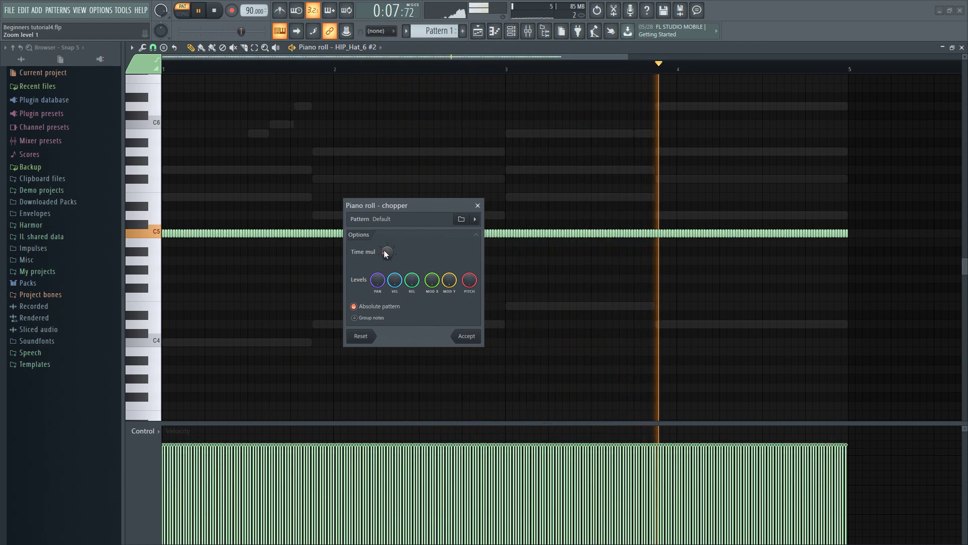
left_click(477, 206)
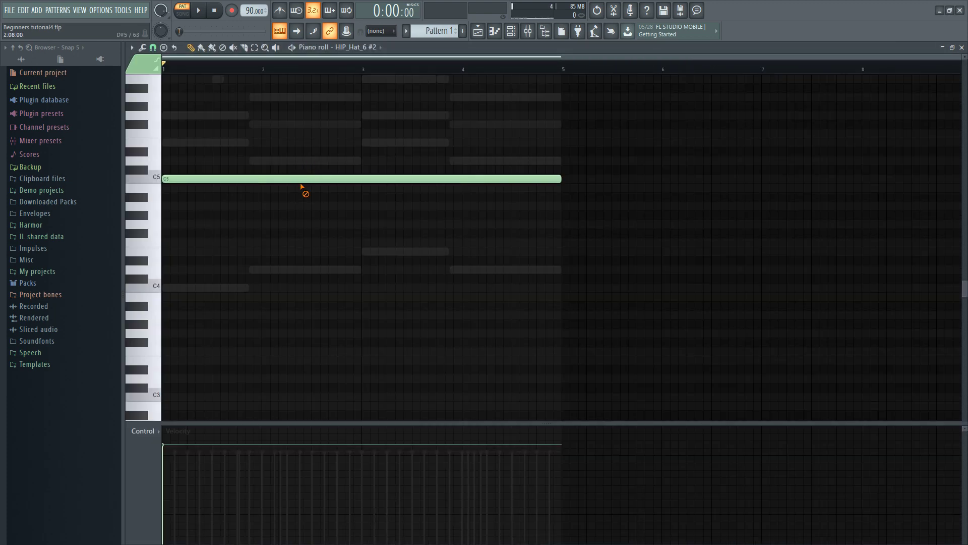
Undo the four-bar C5 note on HIP_Hat_6 #2 and return to the FM rhodes 2 piano roll
key("ctrl+alt+z")
key("ctrl+alt+z")
key("ctrl+alt+z")
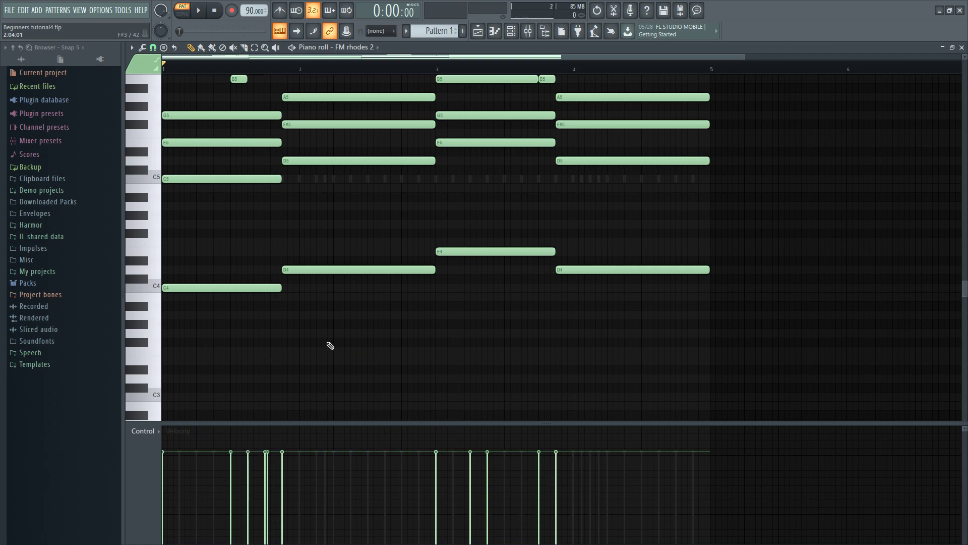
Try the randomizer on the FM rhodes 2 notes with a reduced velocity strength and a Mod Y strength of -60%
scroll(328, 346, "up", 2)
scroll(540, 374, "down", 1)
scroll(542, 376, "up", 2)
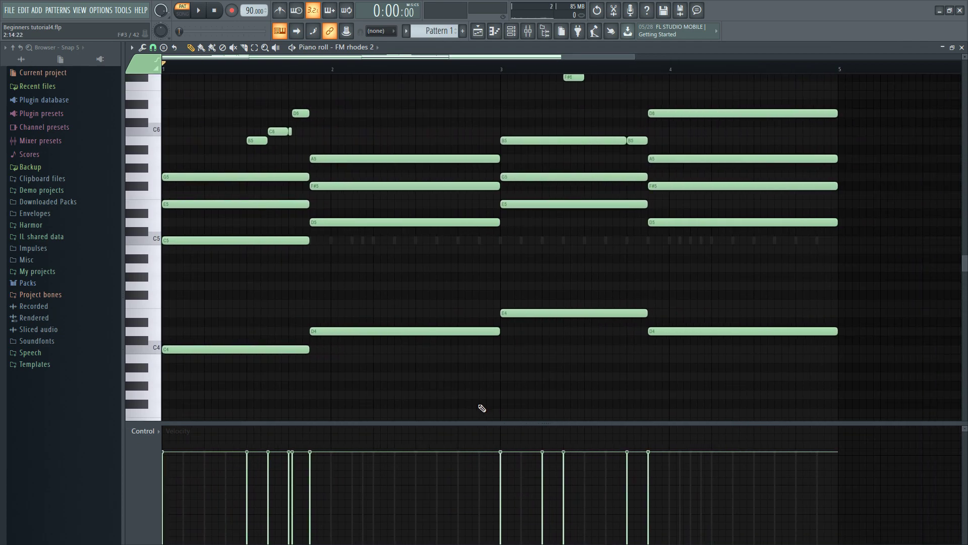
key("alt+r")
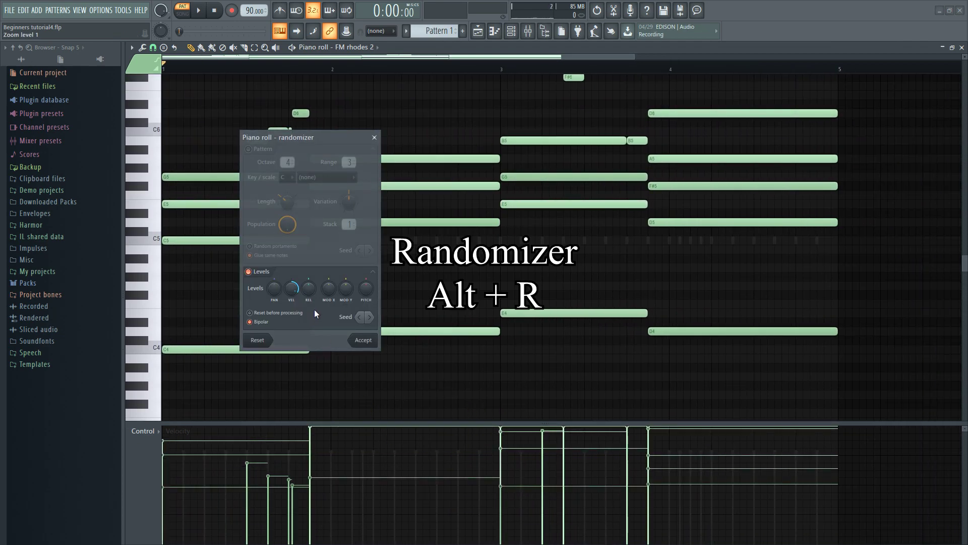
left_click_drag(324, 137, 365, 134)
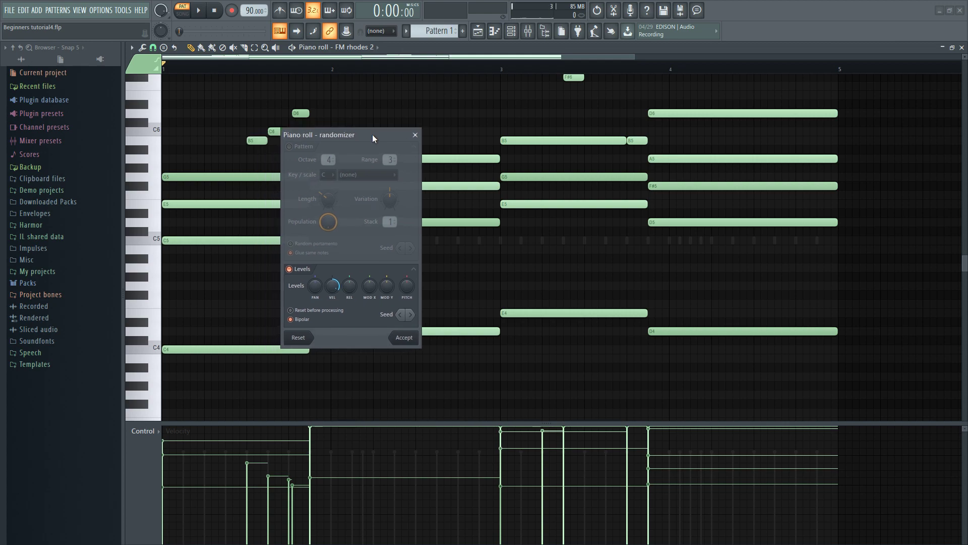
left_click_drag(332, 285, 313, 295)
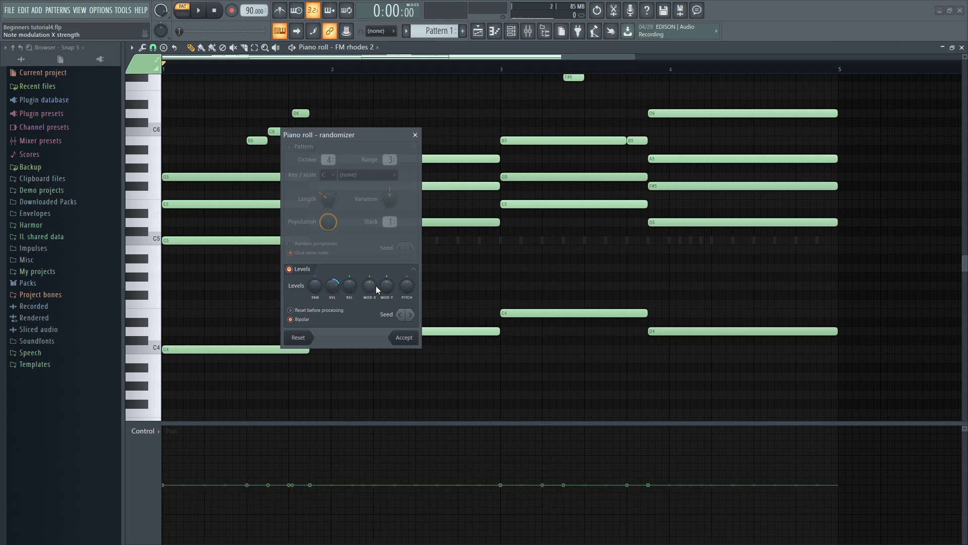
left_click_drag(387, 286, 387, 270)
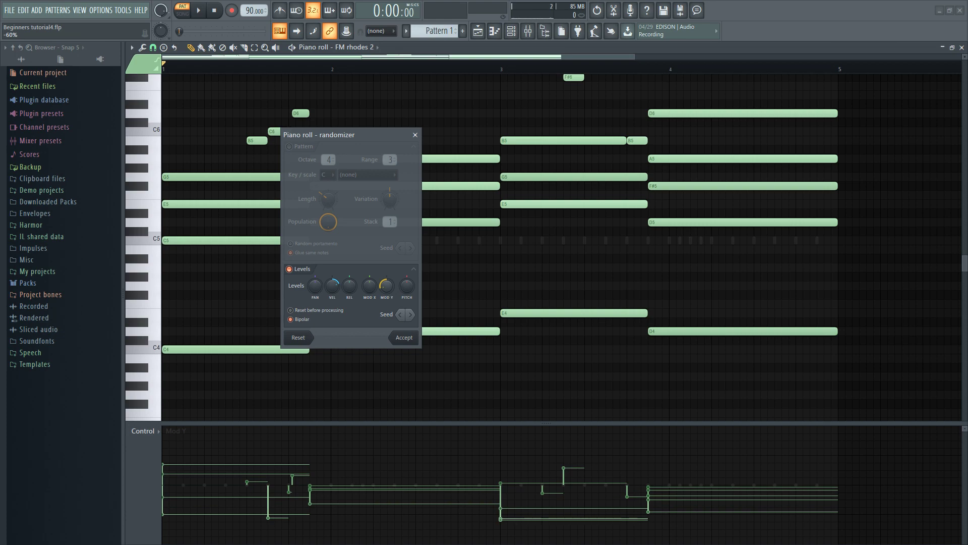
Play the pattern, look at the FM rhodes 2 plugin and return to its piano roll to audition the chords
key("space")
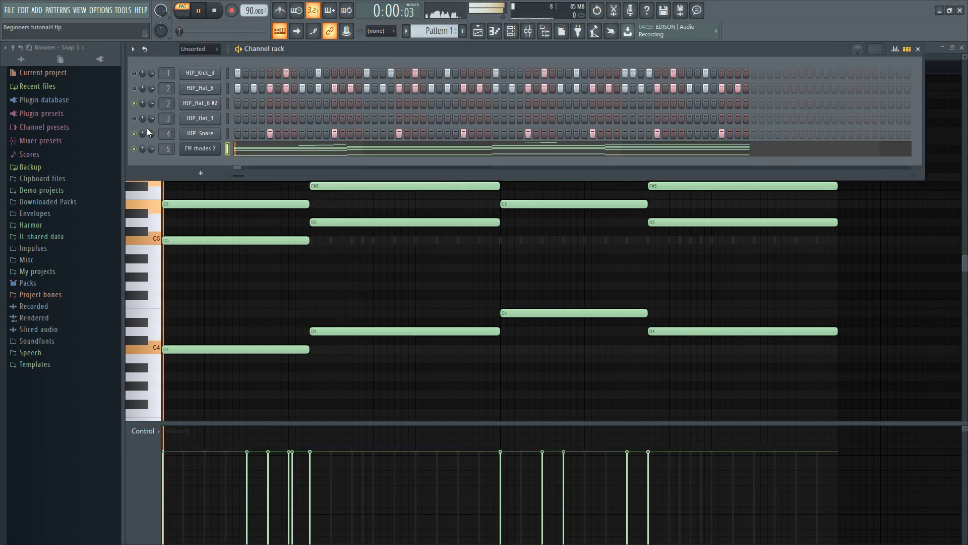
key("space")
left_click(200, 148)
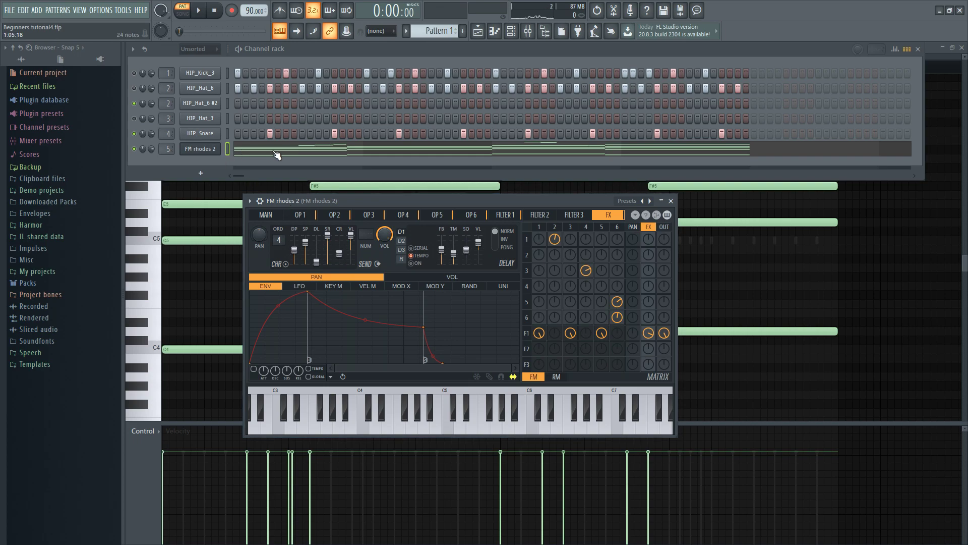
left_click(385, 151)
key("space")
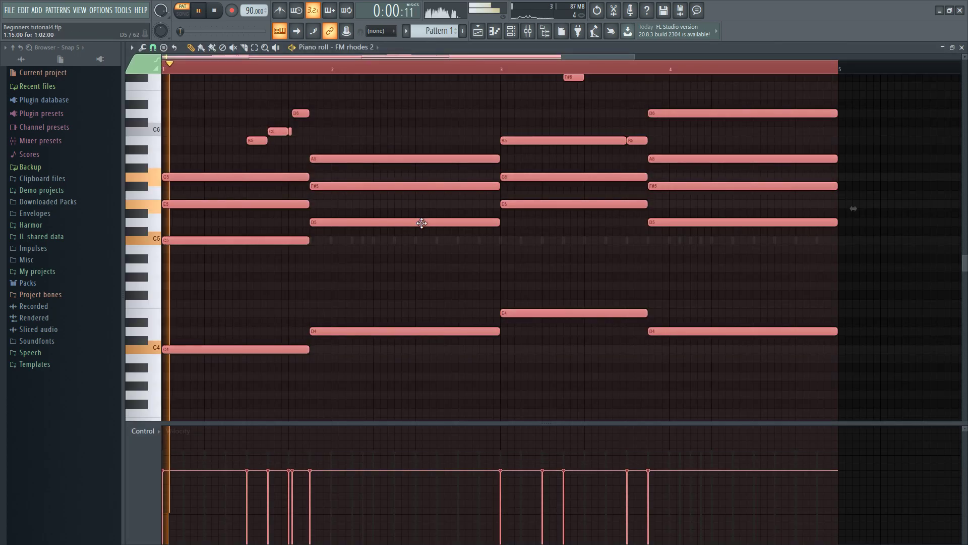
key("space")
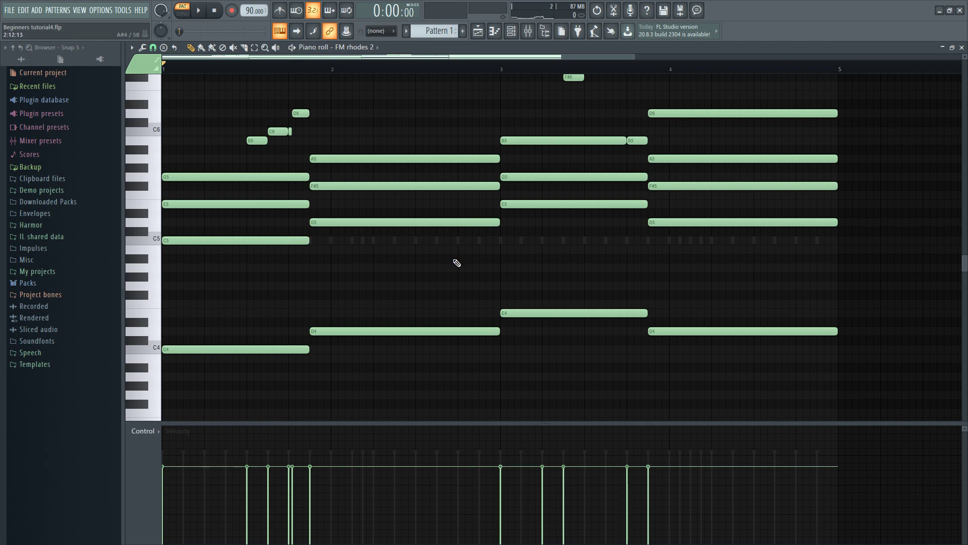
Select all FM rhodes 2 notes, lower their velocity together and clear the selection
key("ctrl+a")
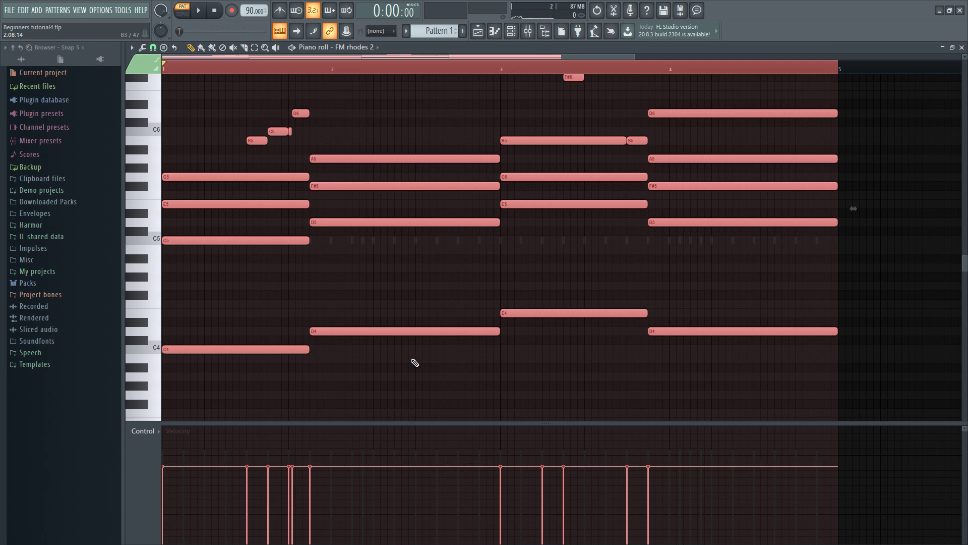
scroll(412, 365, "down", 5, "alt")
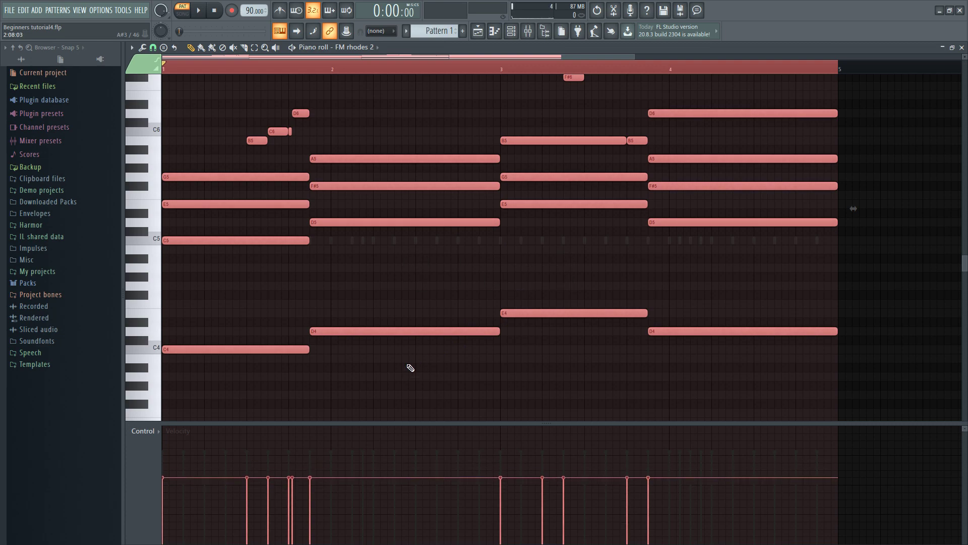
scroll(411, 367, "down", 3, "alt")
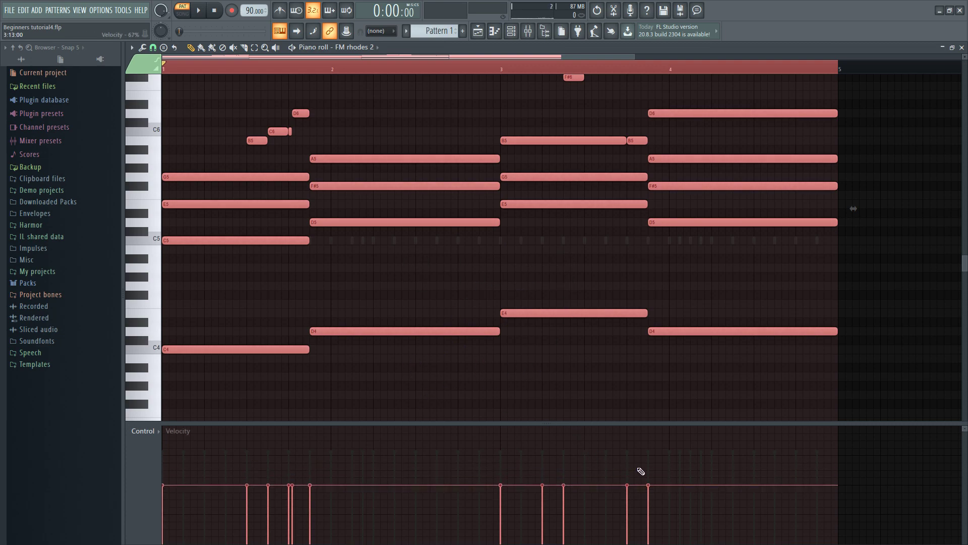
left_click_drag(700, 489, 475, 486)
left_click_drag(372, 487, 144, 486)
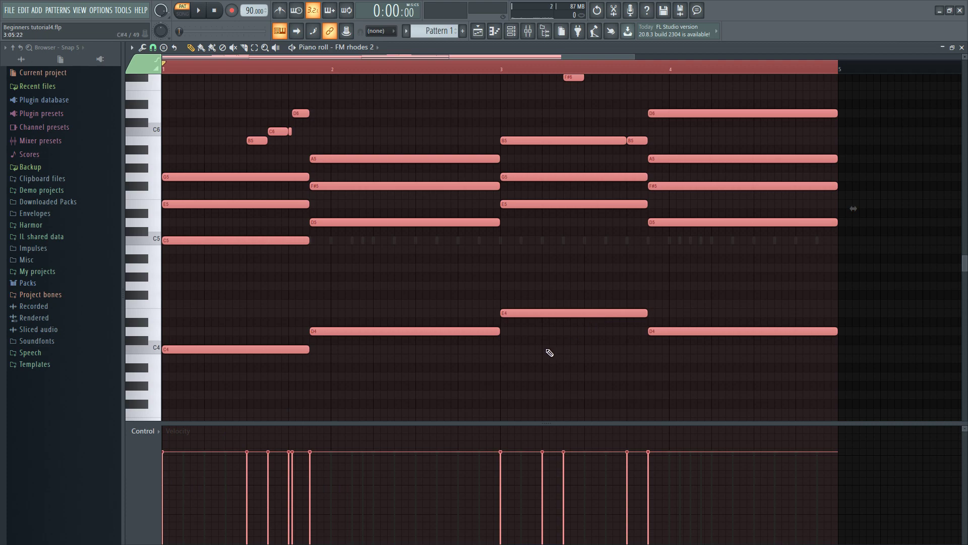
scroll(545, 347, "down", 2)
scroll(324, 324, "up", 1)
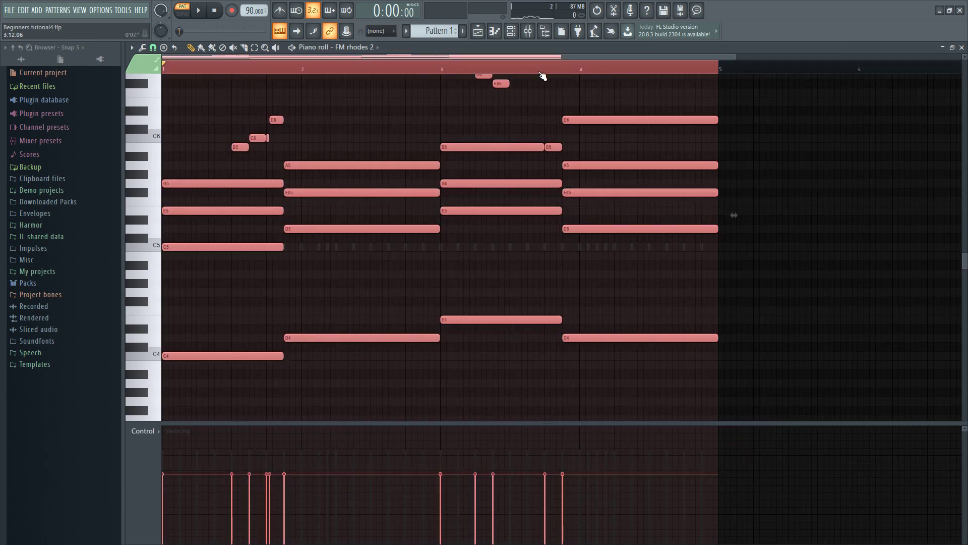
left_click(400, 75)
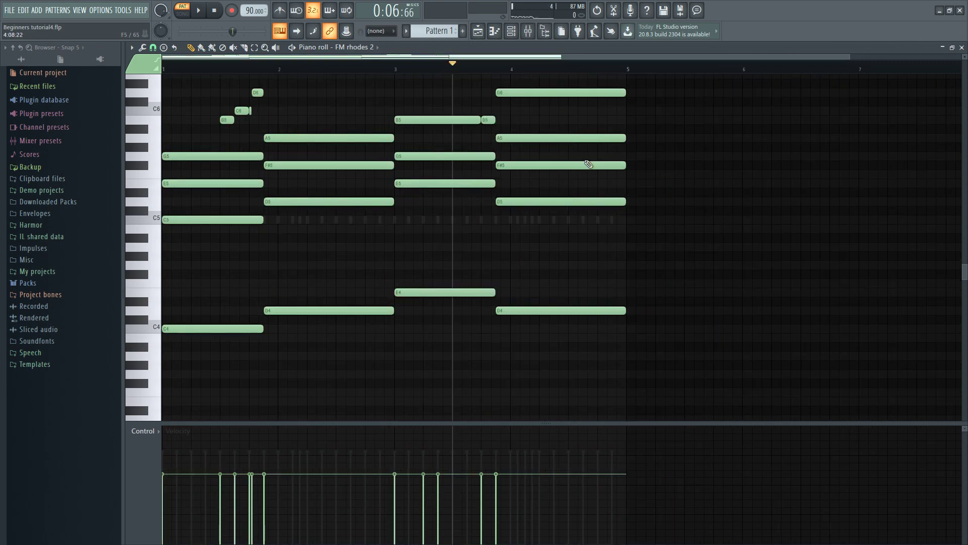
Randomize the velocities of the FM rhodes 2 notes with a reduced velocity strength and keep the result
scroll(388, 272, "up", 1)
key("alt+r")
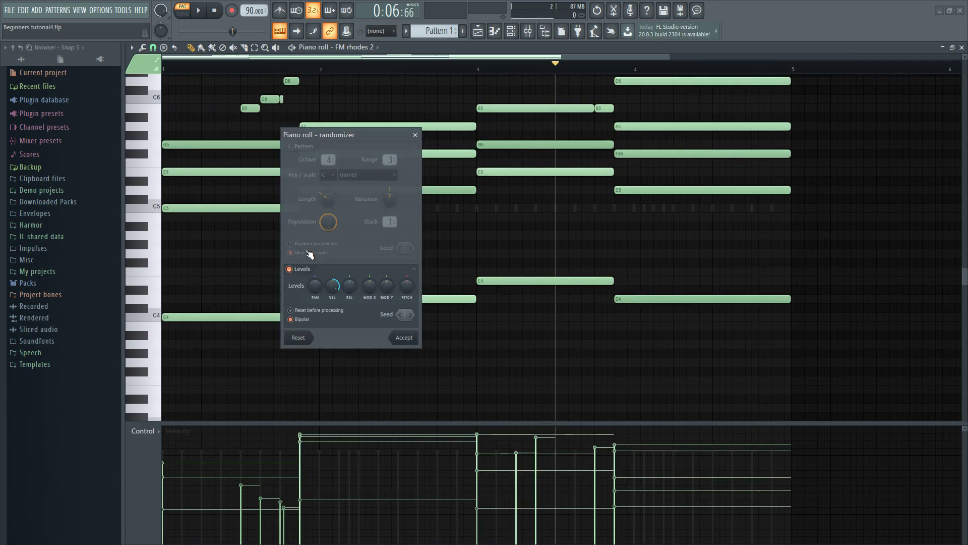
left_click_drag(331, 291, 333, 305)
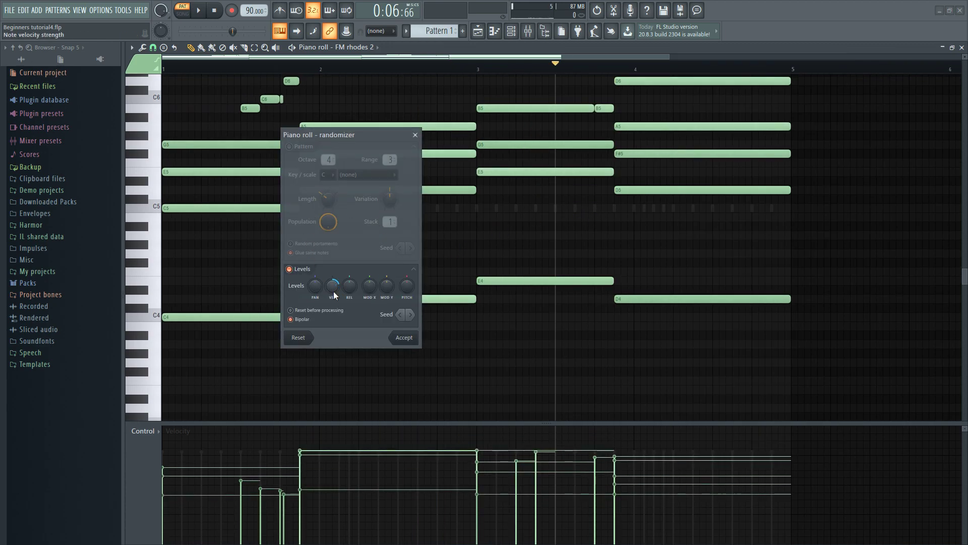
left_click_drag(390, 185, 411, 142)
left_click(427, 296)
Play back the FM rhodes 2 chords to audition the randomized velocities, then stop playback
key("space")
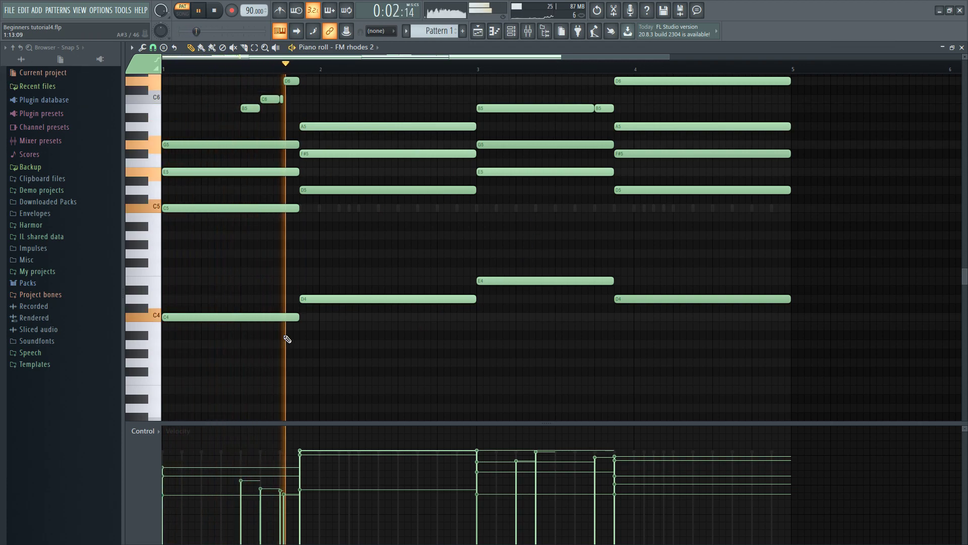
scroll(488, 367, "down", 1)
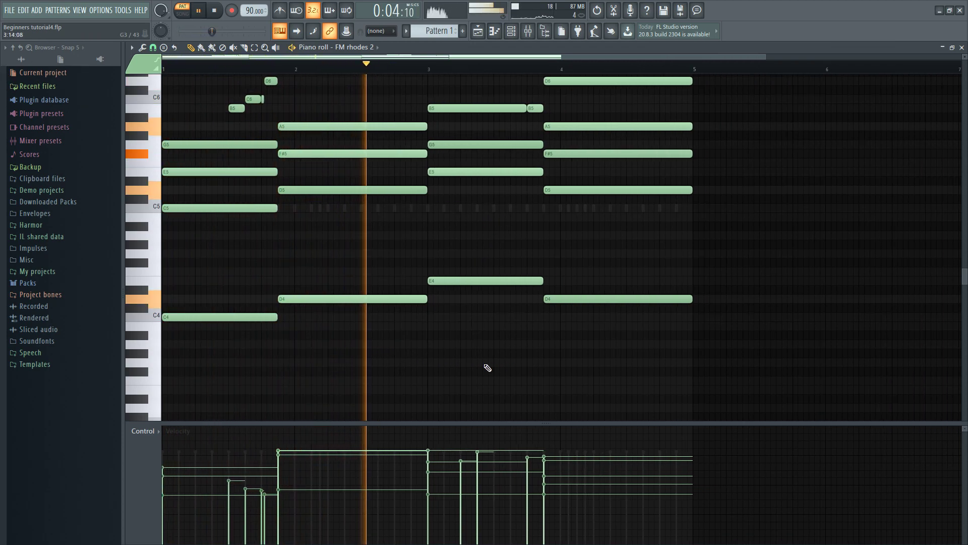
scroll(481, 368, "up", 2)
scroll(486, 363, "down", 1)
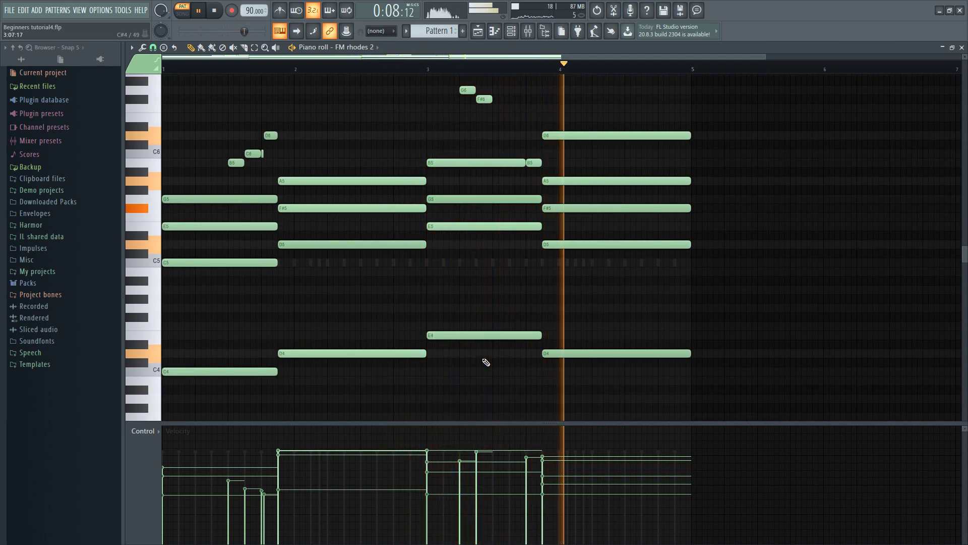
key("space")
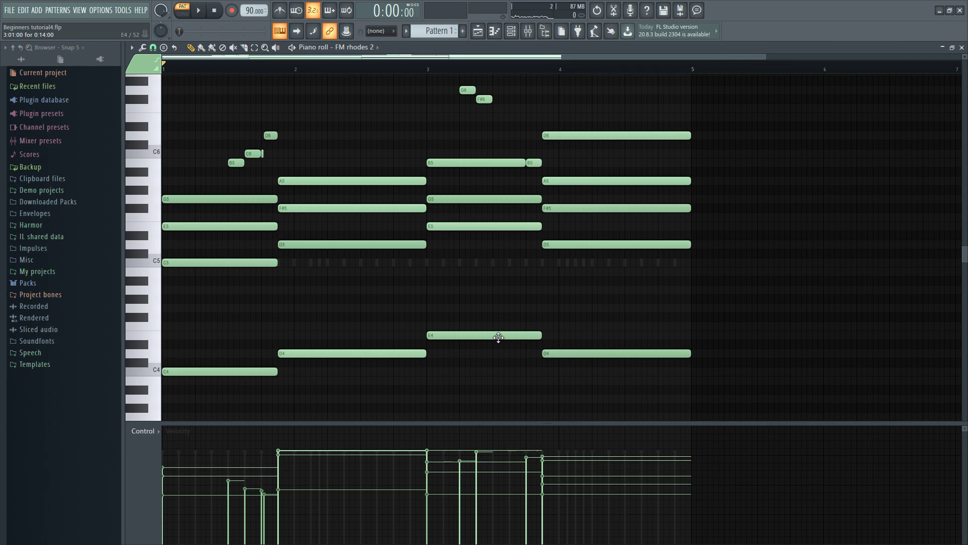
key("alt+r")
left_click(437, 93)
scroll(618, 289, "down", 1)
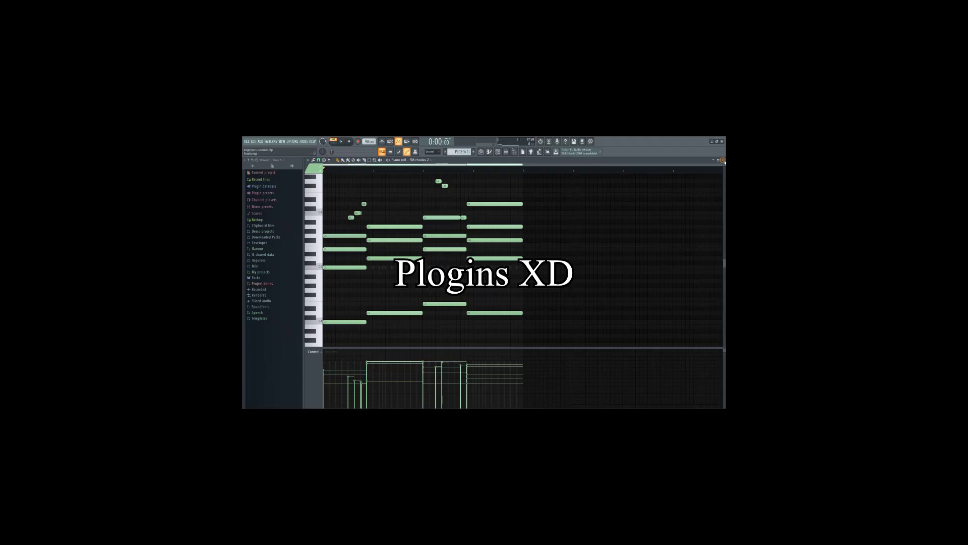
scroll(338, 323, "up", 2)
scroll(584, 326, "left", 3)
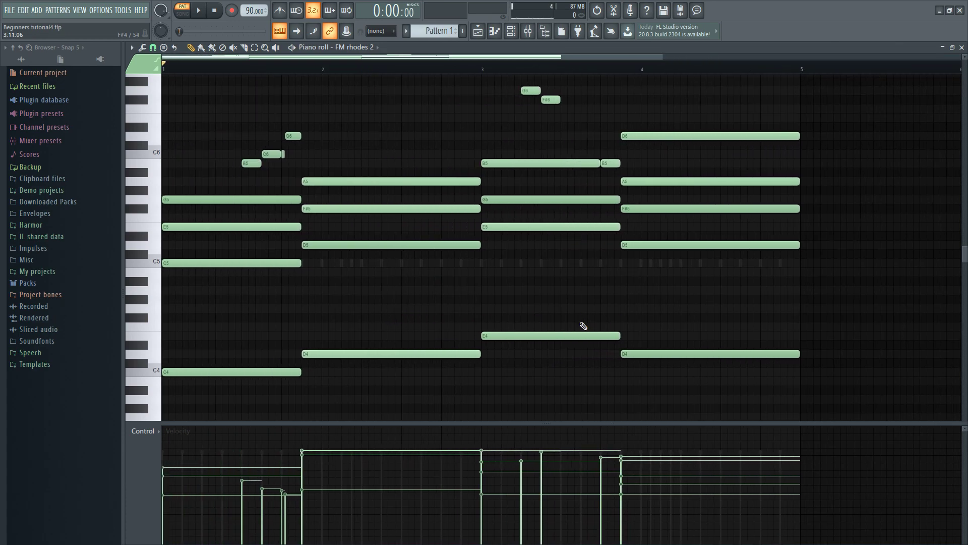
Look at the FM rhodes 2 plugin and close it, and briefly view its piano roll before returning to the channel rack
left_click(962, 48)
left_click_drag(534, 199, 561, 193)
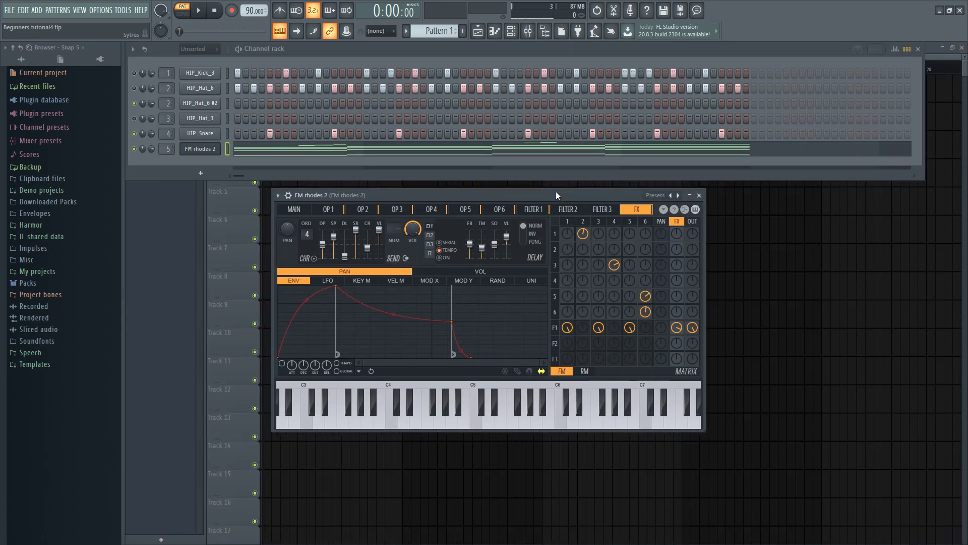
left_click_drag(556, 195, 550, 194)
left_click(692, 195)
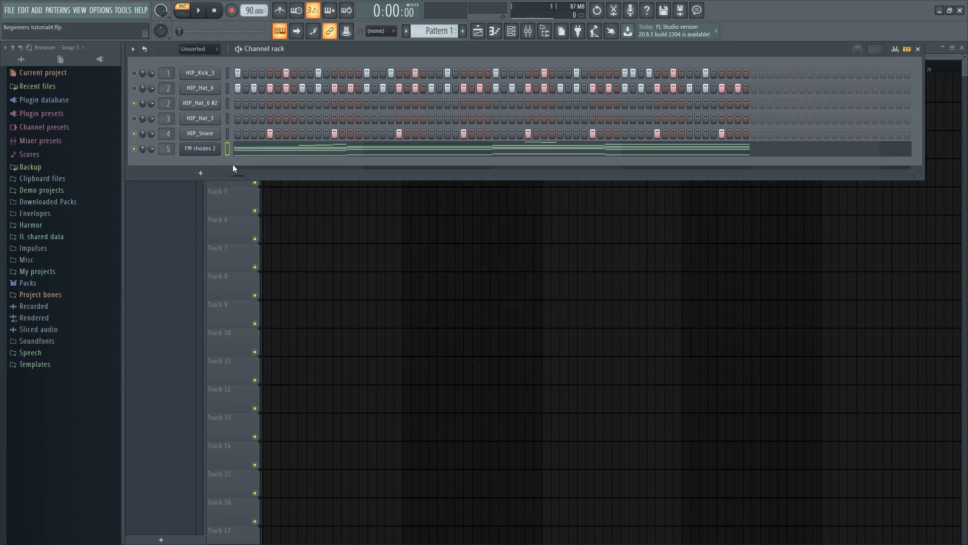
key("F7")
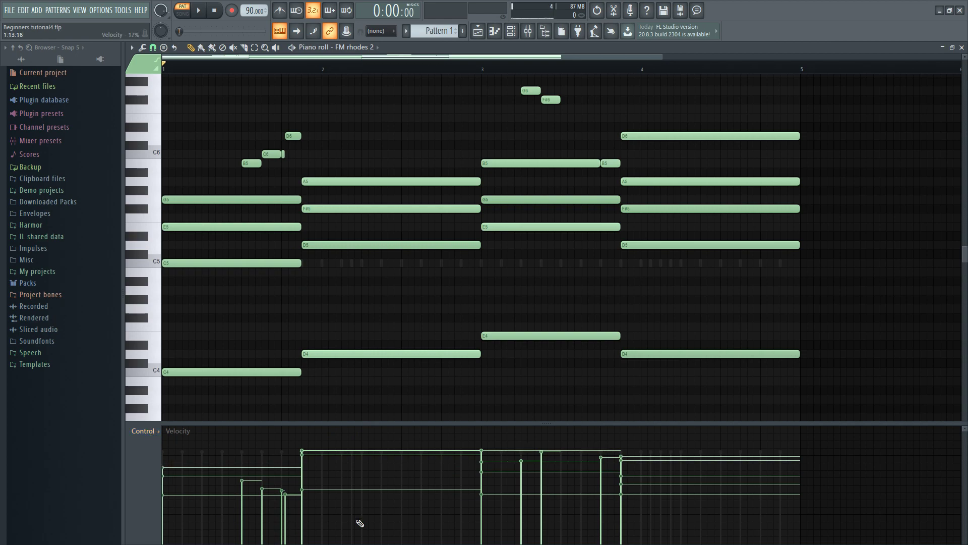
left_click(961, 47)
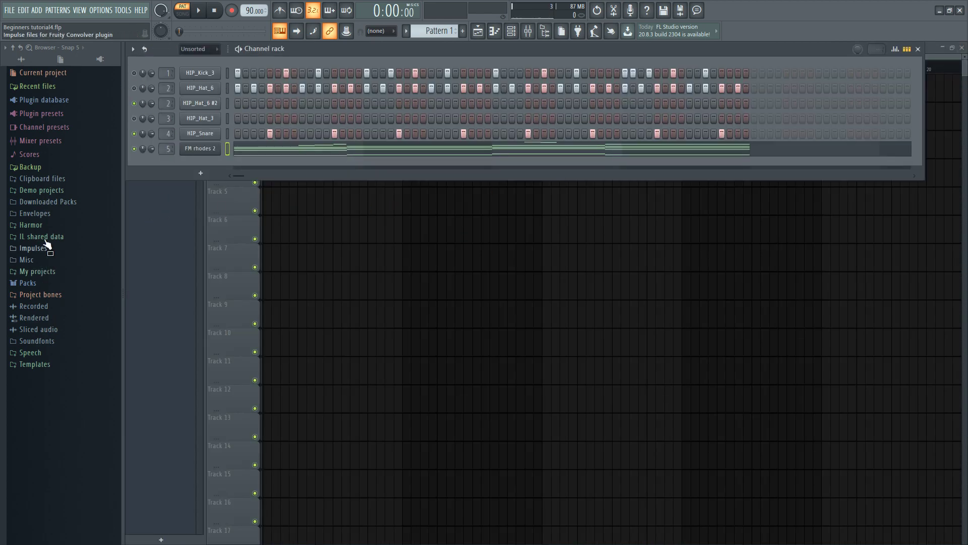
Look through the Downloaded Packs folder in the browser, collapse it and close the playlist
left_click(61, 203)
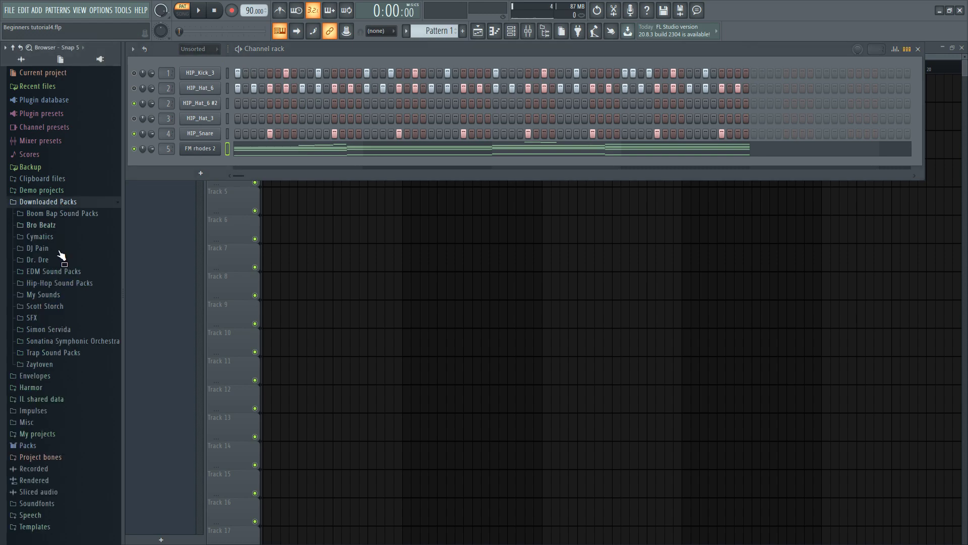
left_click(68, 205)
left_click(918, 49)
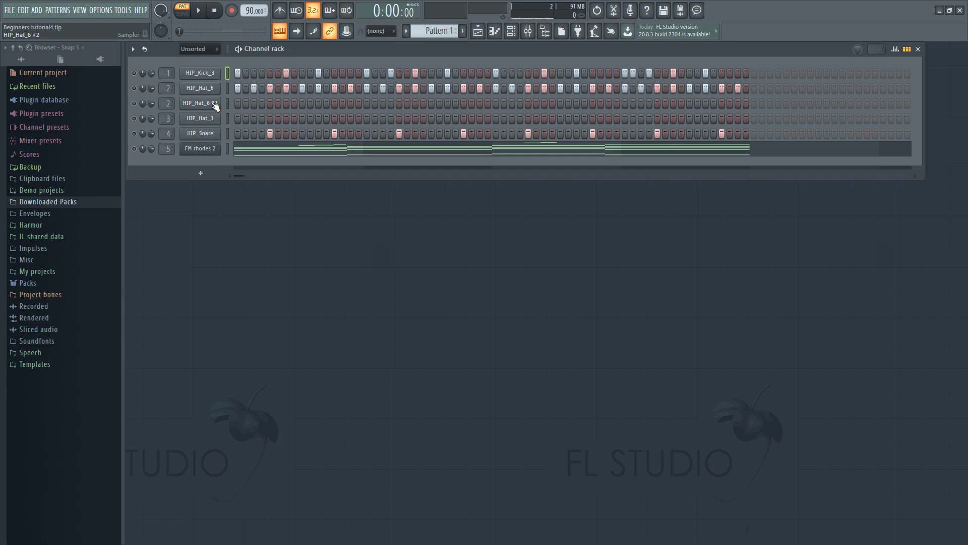
Try filling each 2 steps of the HIP_Hat_6 #2 channel and undo the fill
right_click(199, 101)
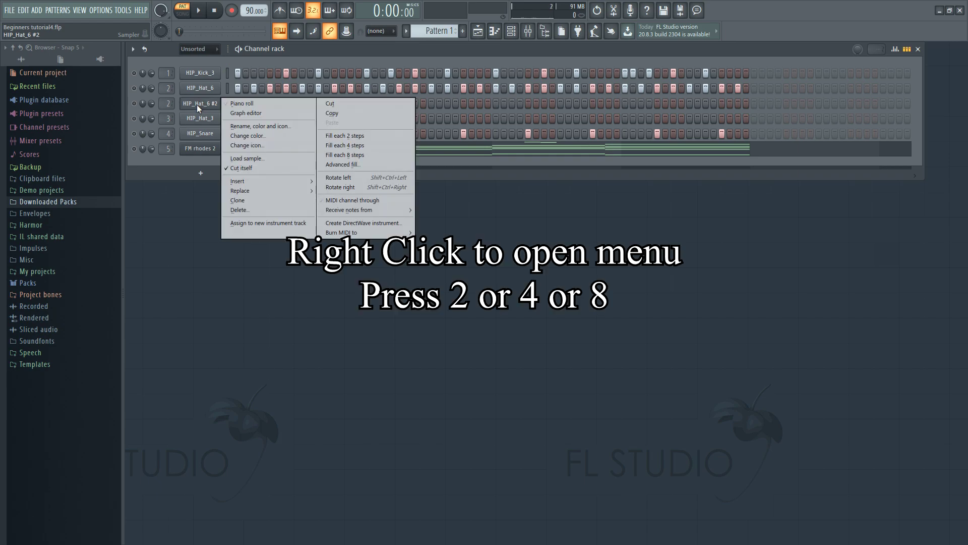
key("2")
key("ctrl+z")
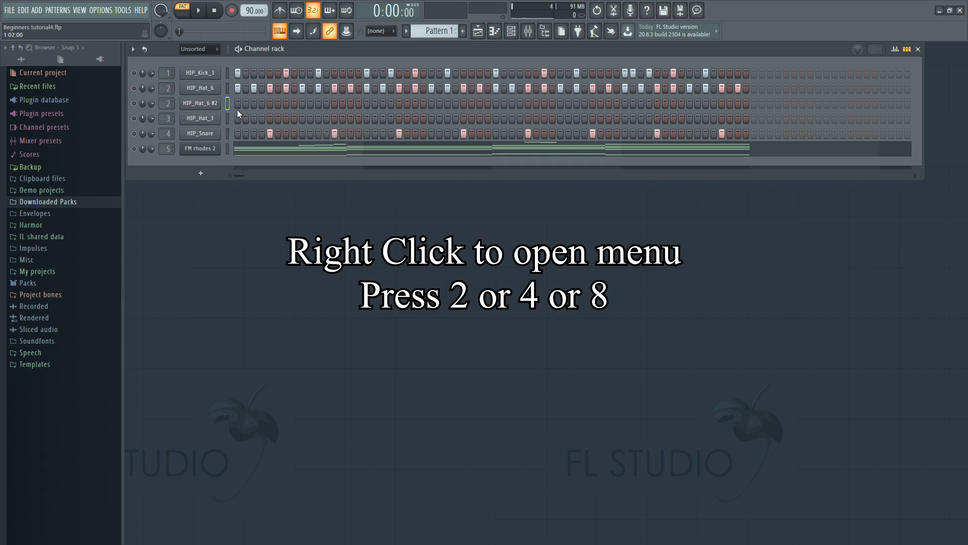
right_click(208, 104)
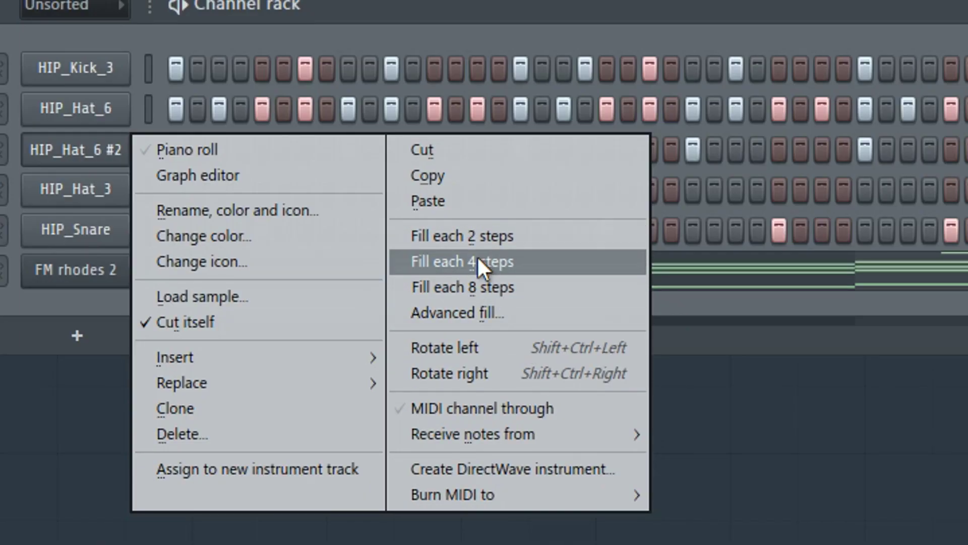
left_click(459, 235)
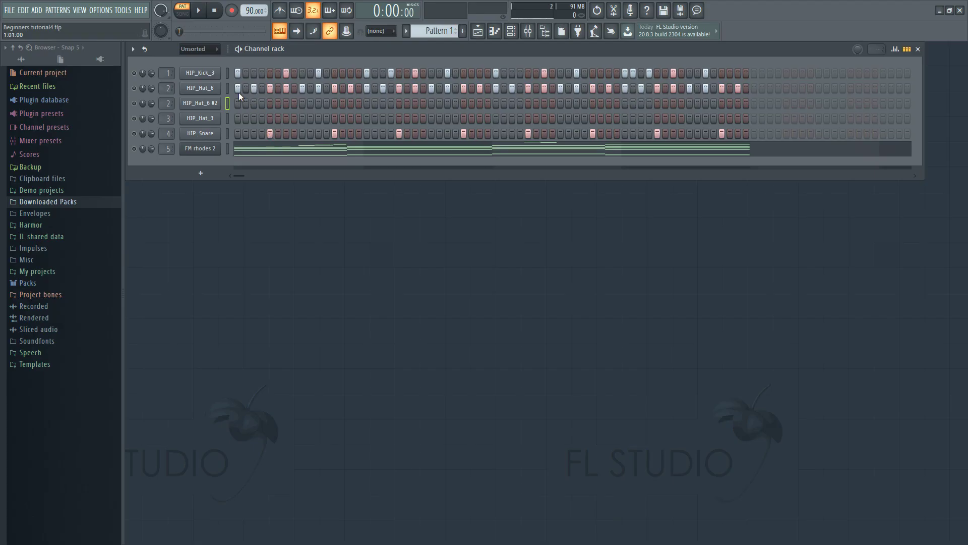
Copy the HIP_Hat_6 step sequence into the HIP_Hat_6 #2 channel and undo the paste
left_click(228, 86)
key("ctrl+c")
left_click(228, 100)
key("ctrl+v")
key("ctrl+z")
Shorten the A5 note of the second FM rhodes 2 chord and stretch all notes to meet the next ones with Quick legato
left_click(236, 150)
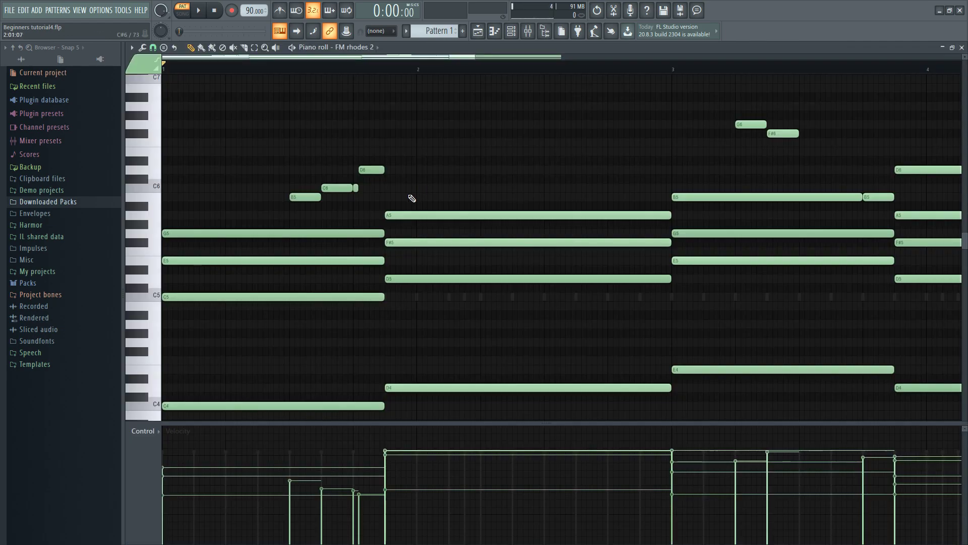
scroll(385, 216, "down", 1)
key("ctrl+a")
left_click(761, 168, "ctrl")
scroll(398, 190, "up", 4)
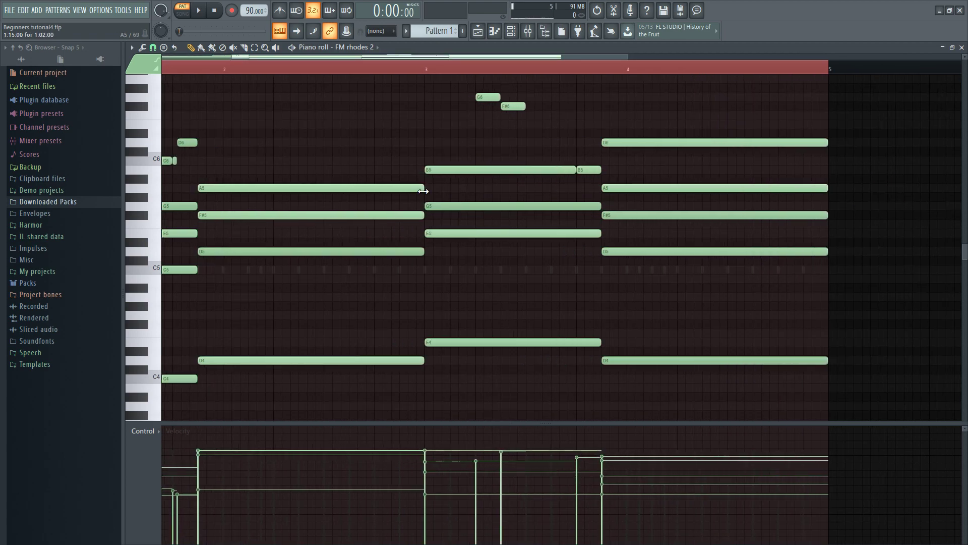
left_click_drag(423, 189, 296, 211)
scroll(268, 205, "up", 2)
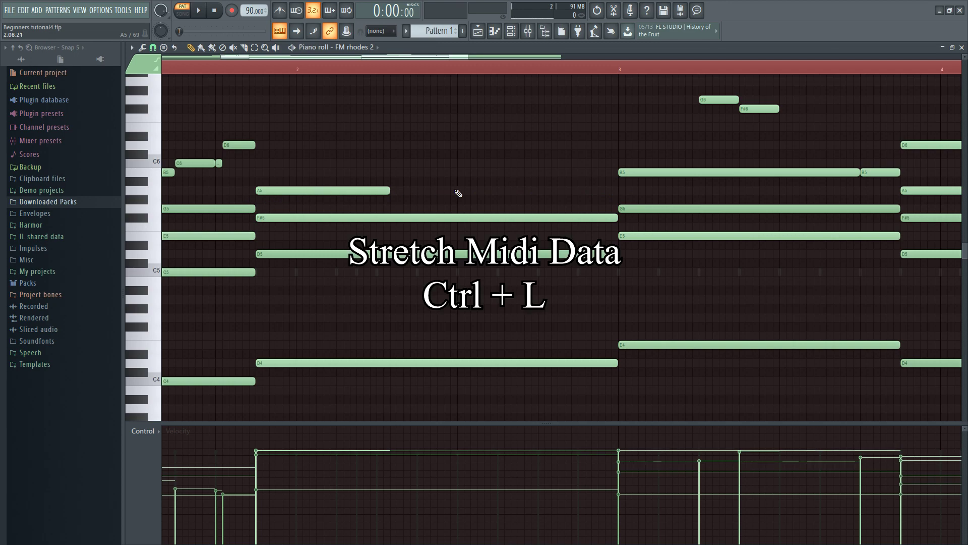
key("ctrl+l")
scroll(601, 254, "down", 2)
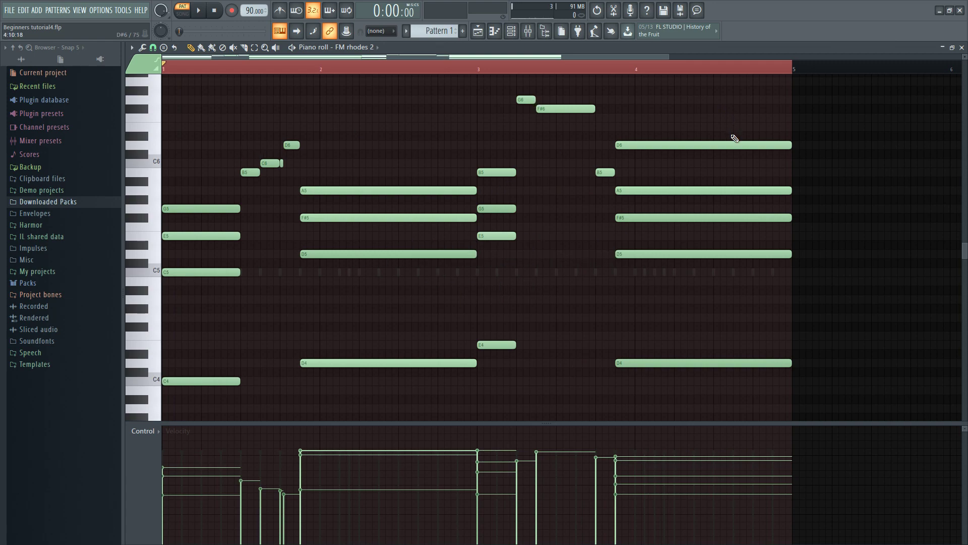
Lengthen the E4, E5, G5 and B5 notes of the bar 3 chord together and clear the selection
scroll(554, 141, "up", 3)
left_click_drag(533, 133, 470, 401, "ctrl")
left_click_drag(485, 173, 670, 187)
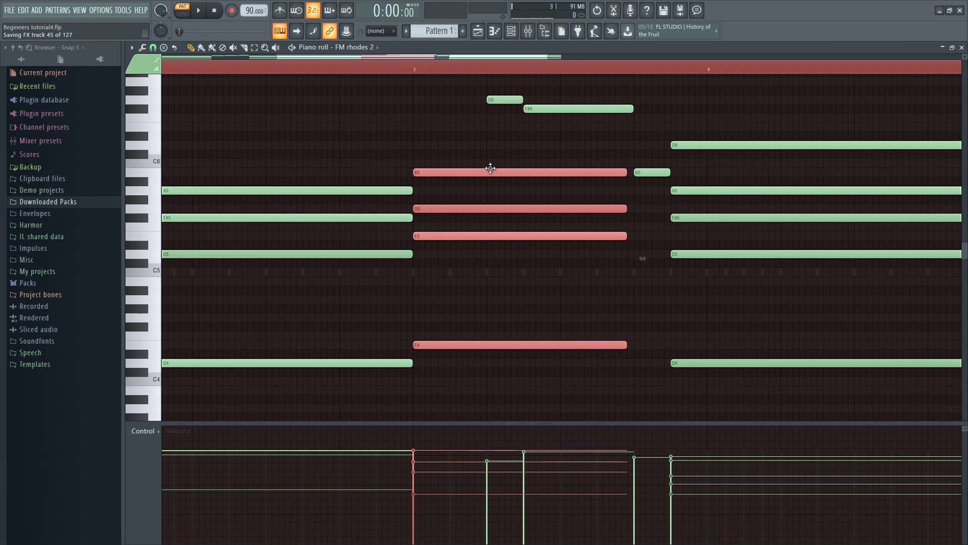
scroll(493, 167, "down", 2)
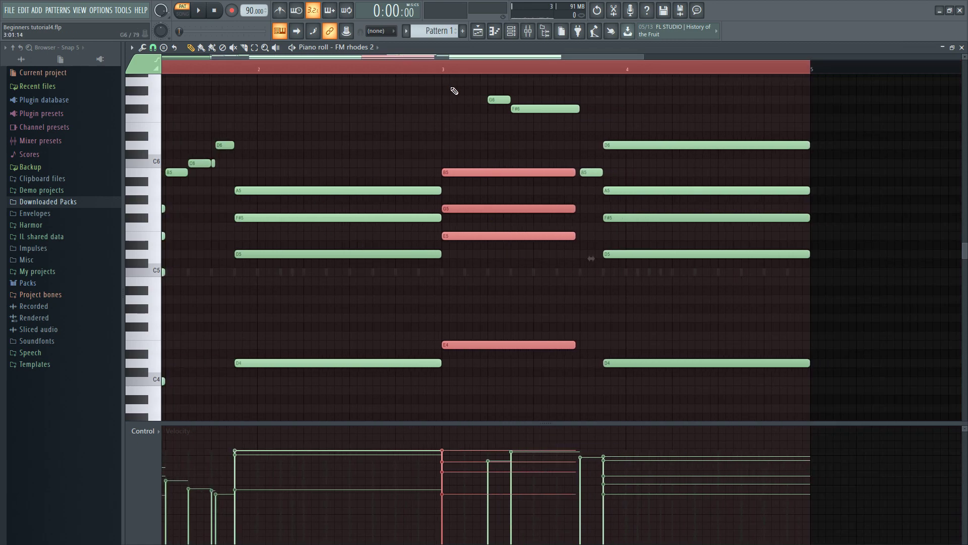
left_click(468, 77)
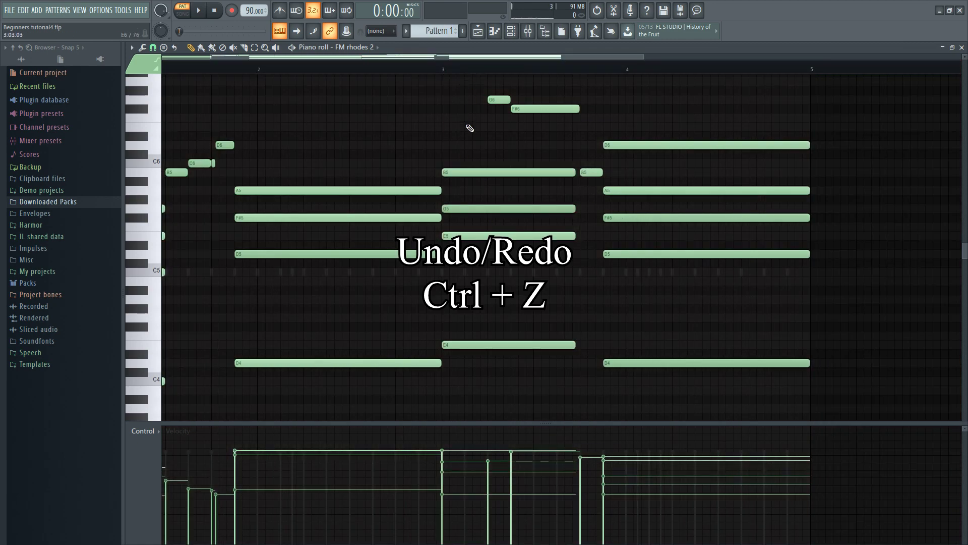
Toggle between undoing and redoing the last note deselection
key("ctrl+z")
key("ctrl+z")
key("ctrl+z")
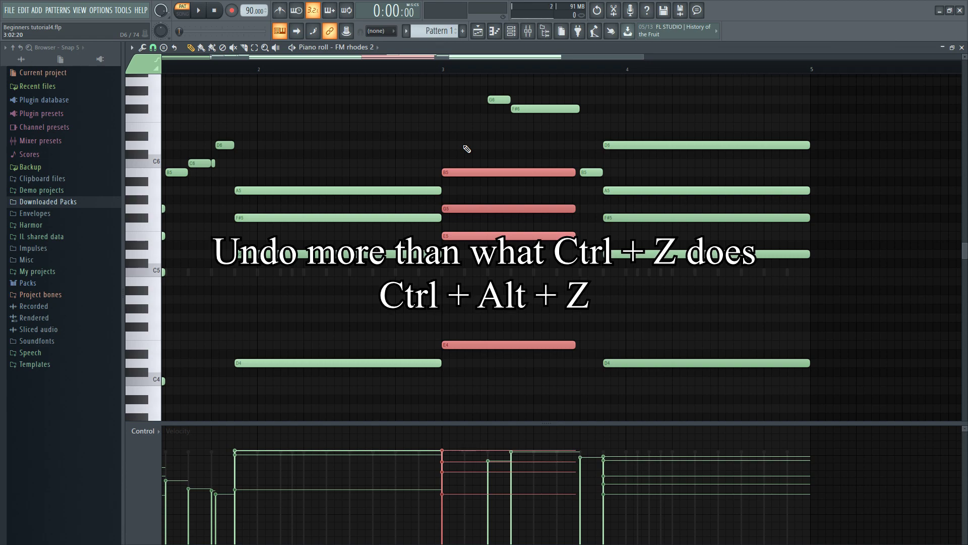
Step back through the undo history to reverse the chord lengthening, the legato stretch and the A5 note shortening
key("ctrl+alt+z")
key("ctrl+alt+z")
key("ctrl+alt+z")
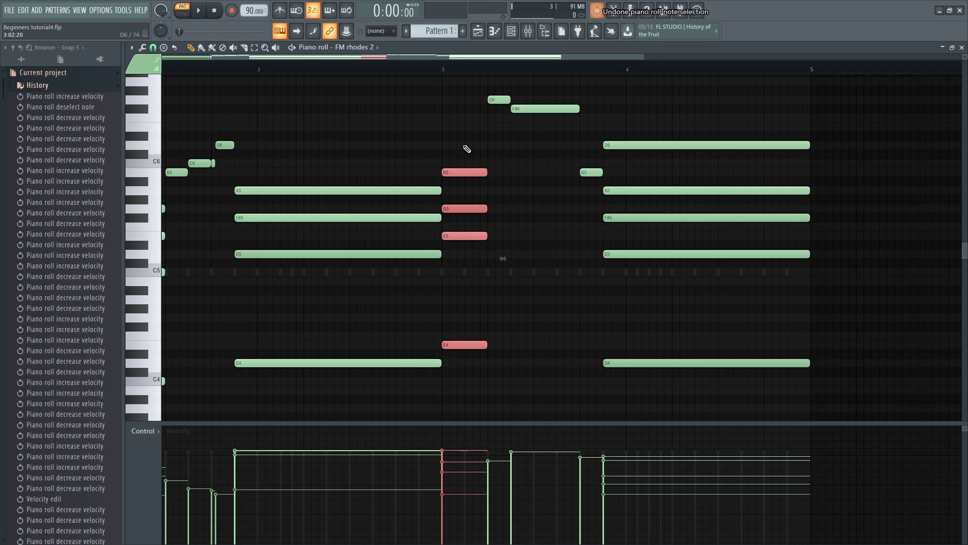
key("ctrl+alt+z")
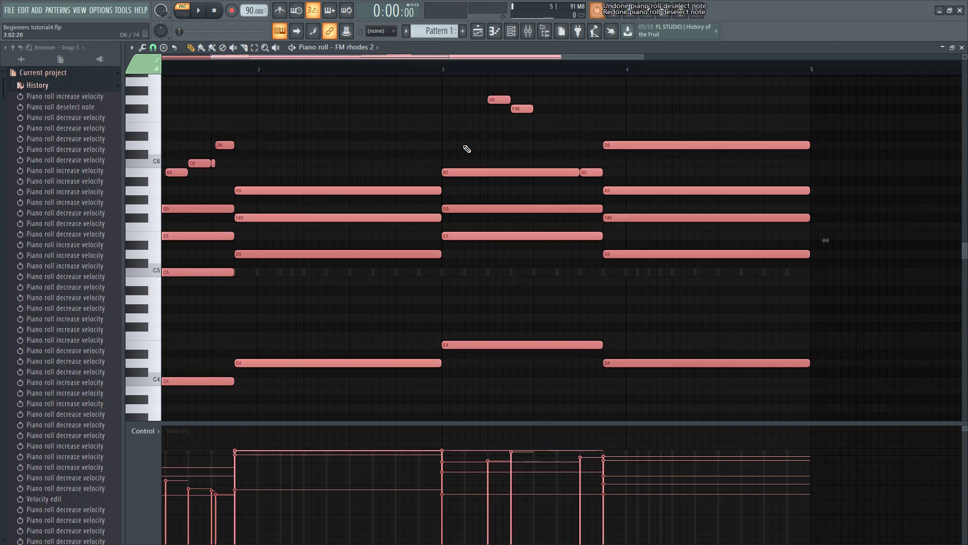
key("ctrl+alt+z")
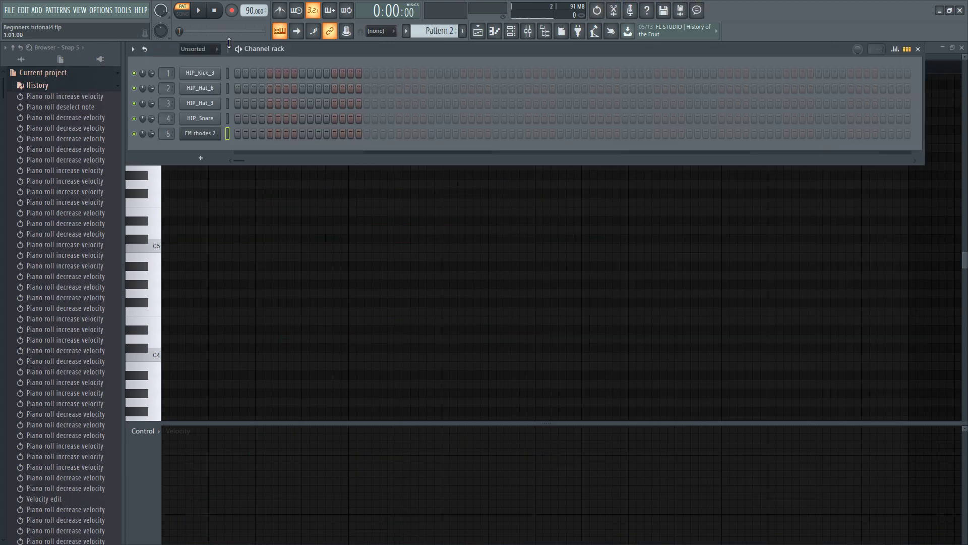
Record E5-G5-B5, E5-F#5-B5 and D#5-F#5-B5 chords ending on A5 into Pattern 2 with FM rhodes 2
key("space")
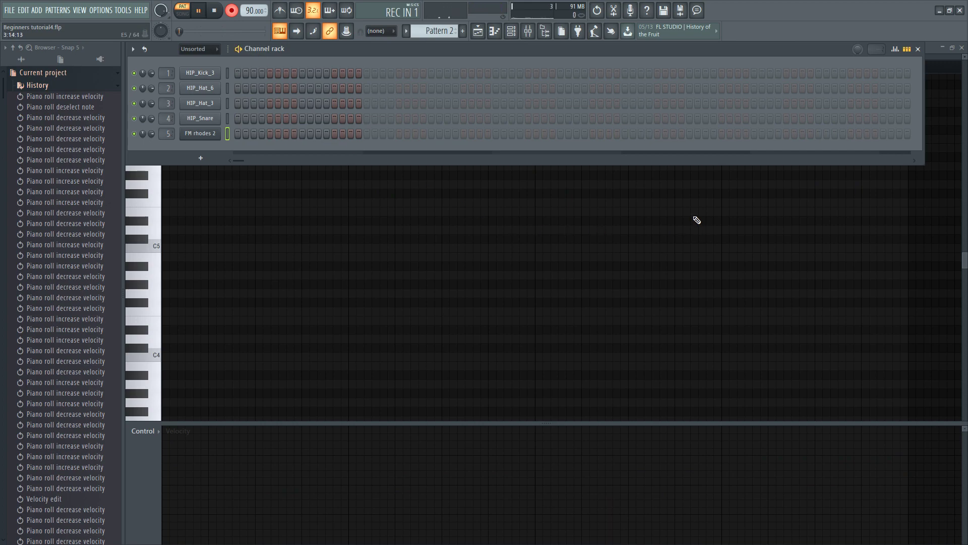
key("e")
key("t")
key("u")
key("e")
key("5")
key("u")
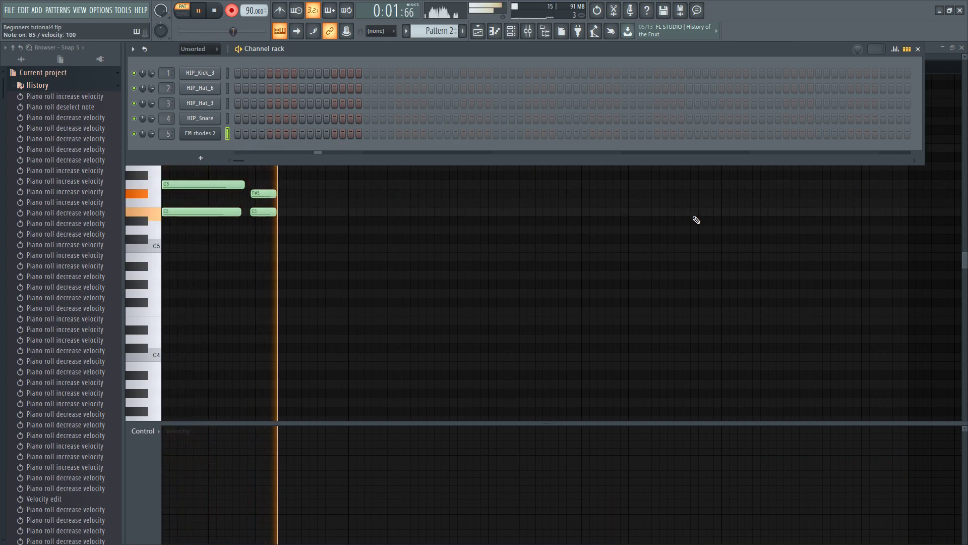
key("3")
key("5")
key("u")
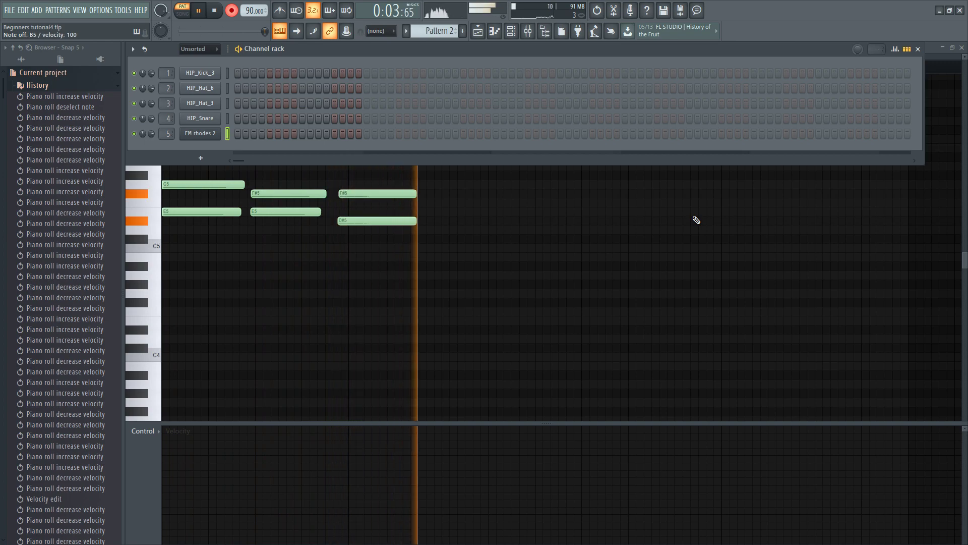
key("y")
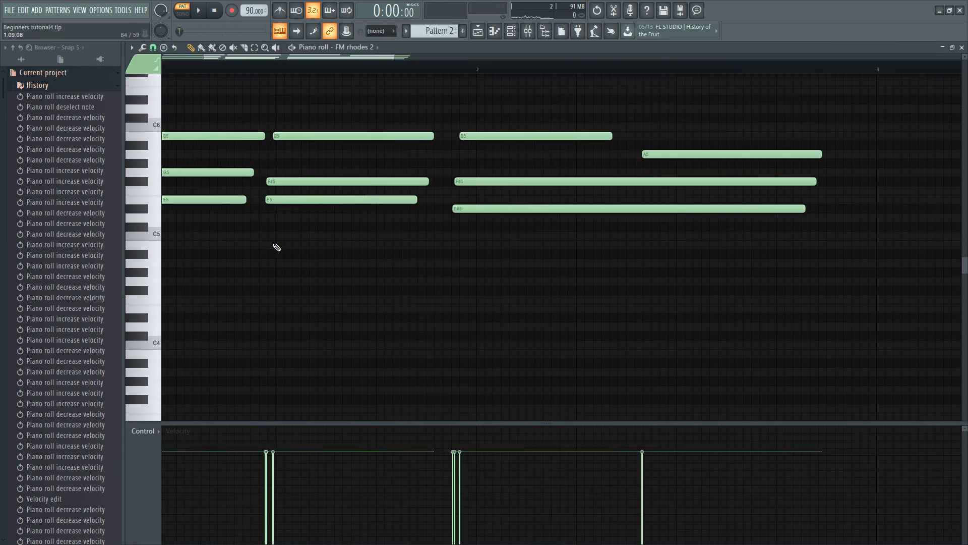
Quantize the recorded Pattern 2 notes with the Default template and Quantize end time, and play them back
scroll(276, 247, "up", 3, "ctrl")
scroll(209, 234, "up", 4)
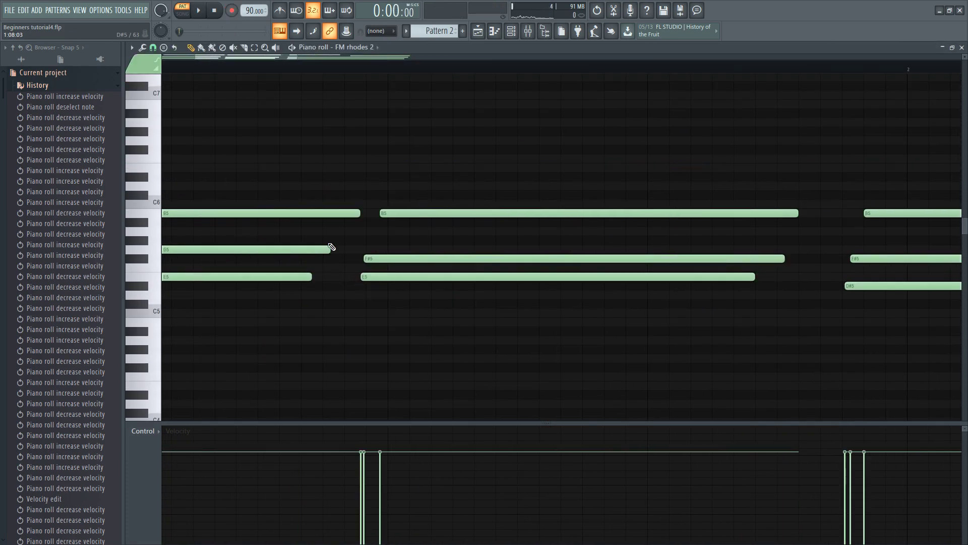
scroll(466, 338, "down", 3, "ctrl")
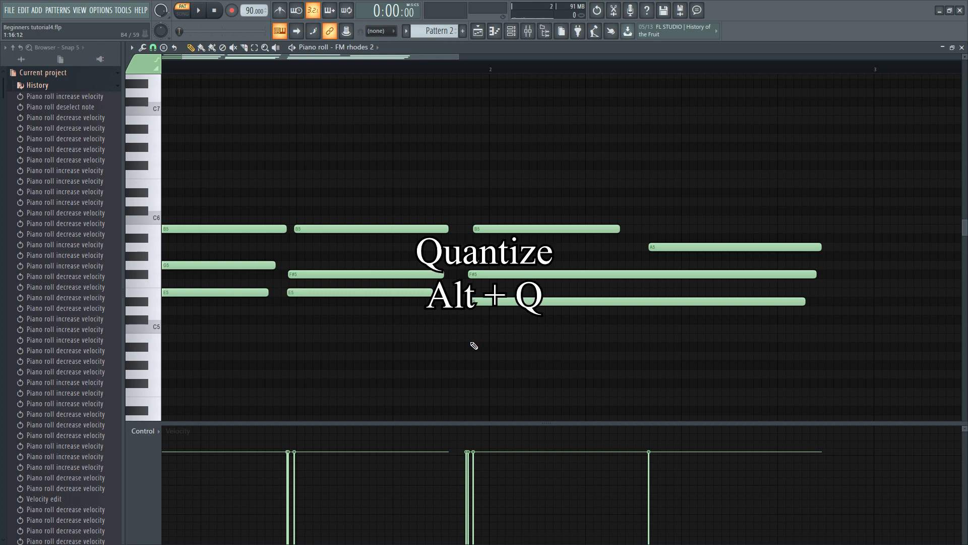
key("alt+q")
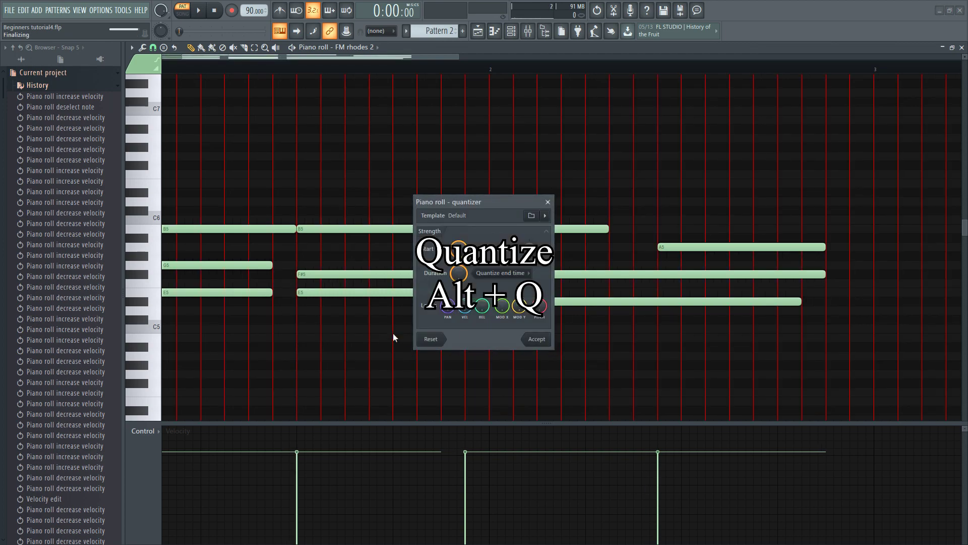
left_click(536, 339)
key("space")
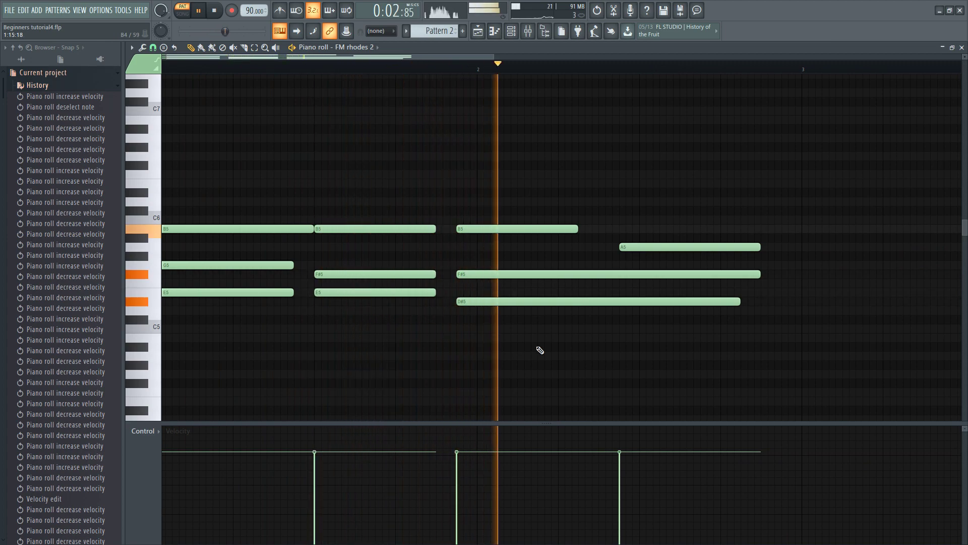
key("space")
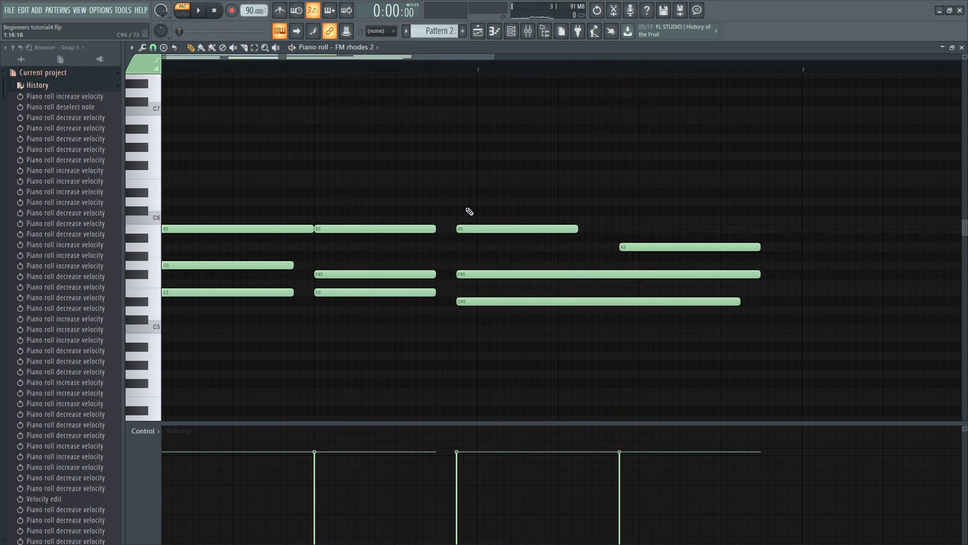
Move the recorded D#5, F#5 and B5 chord to the start of bar 2
left_click_drag(481, 216, 483, 348)
left_click_drag(476, 277, 500, 274)
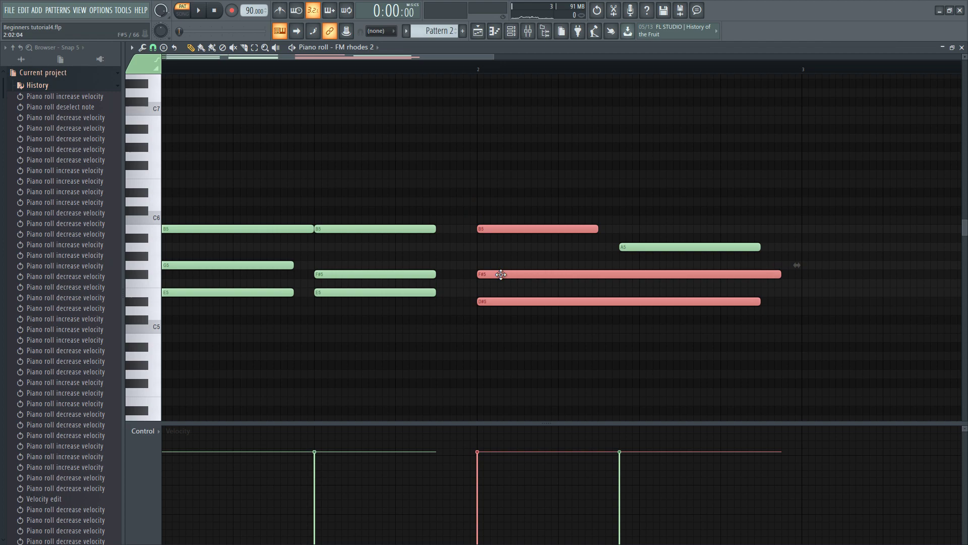
scroll(453, 302, "up", 4)
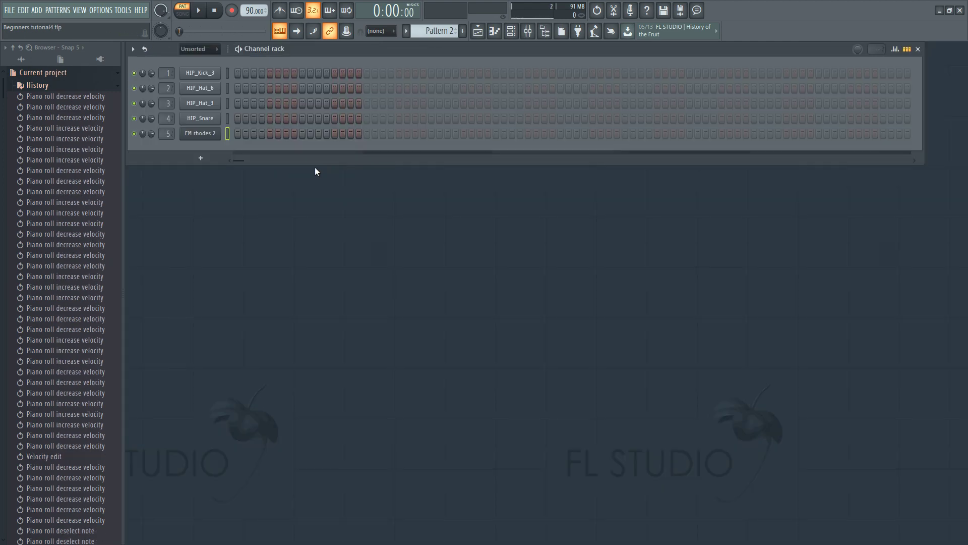
Switch back and forth between Pattern 2 and Pattern 1, ending on Pattern 1
key("KP_Subtract")
key("KP_Add")
key("KP_Subtract")
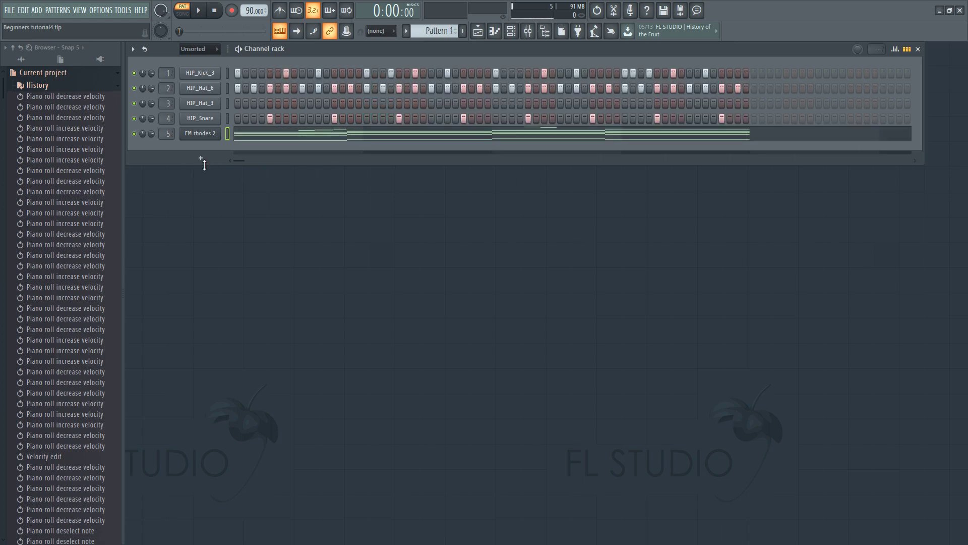